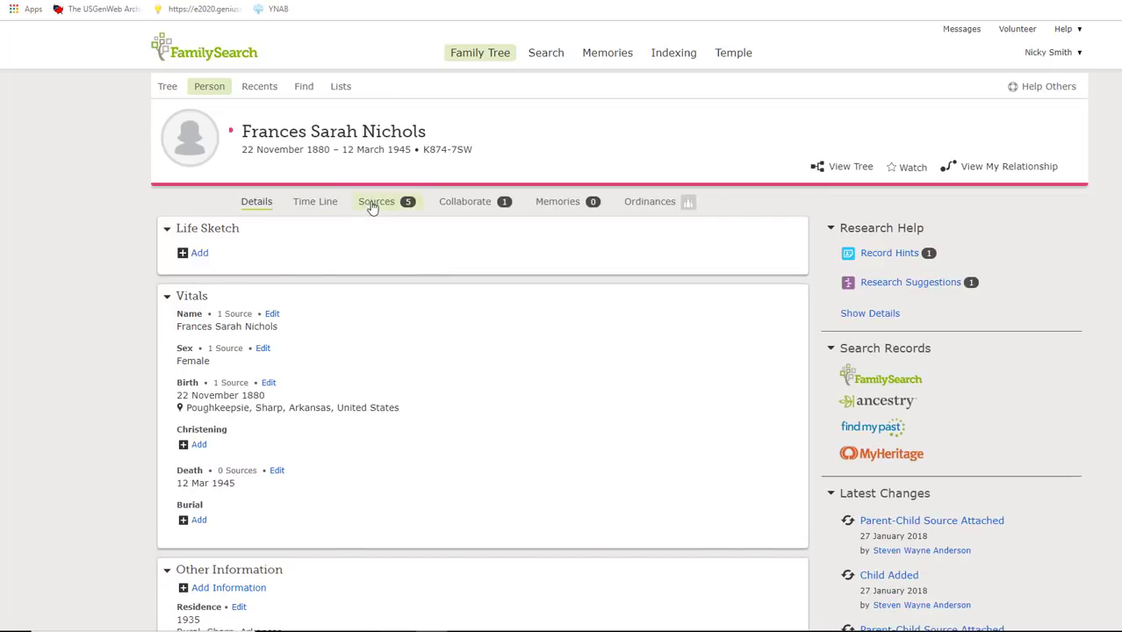
# Check the ancestor's attached sources, and open the detailed list of record hints for the ancestor
pyautogui.click(376, 204)
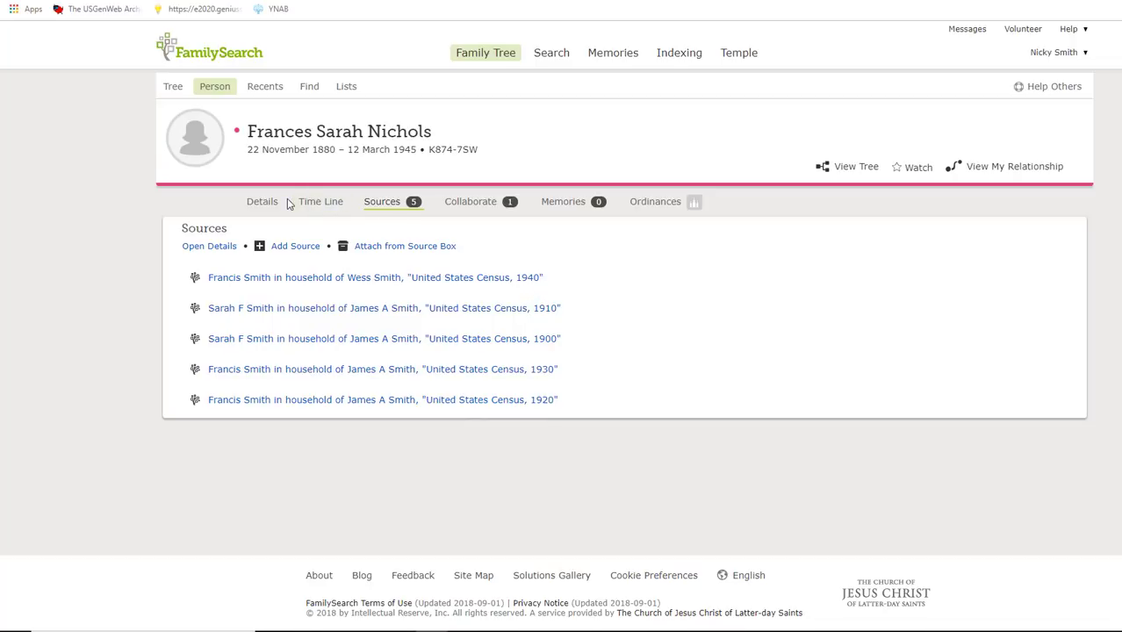
pyautogui.click(263, 202)
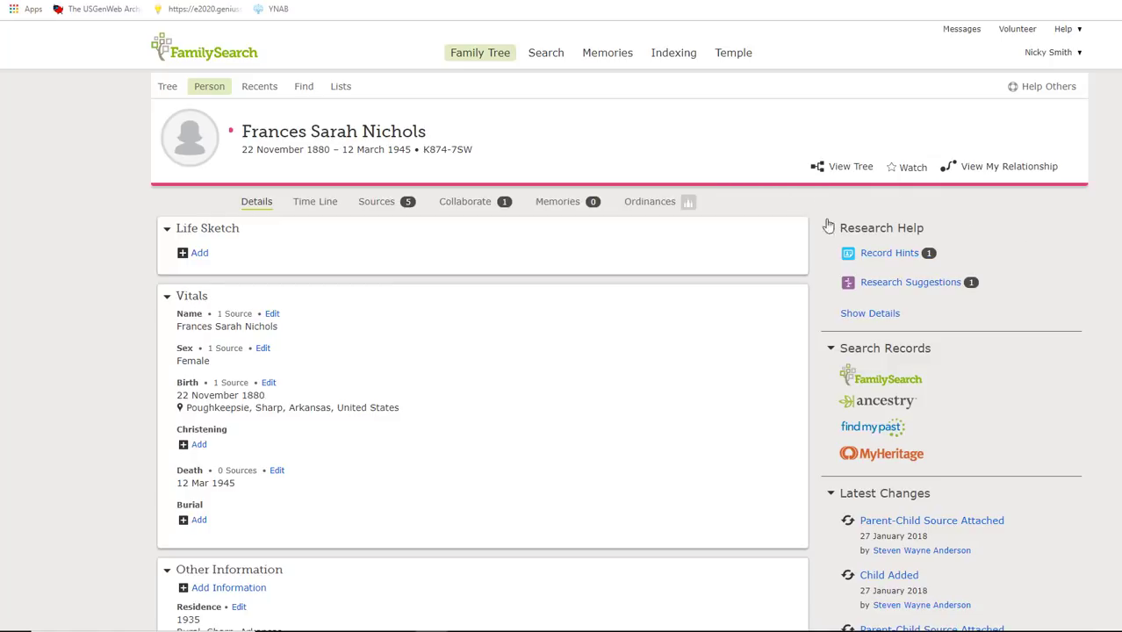
pyautogui.click(889, 254)
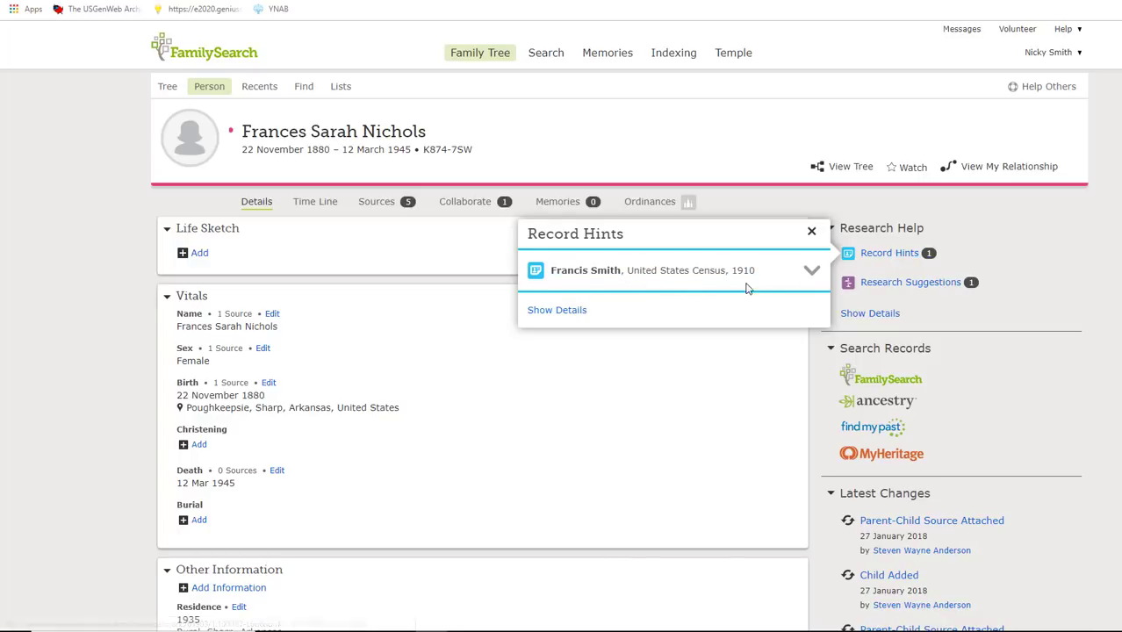
pyautogui.click(559, 312)
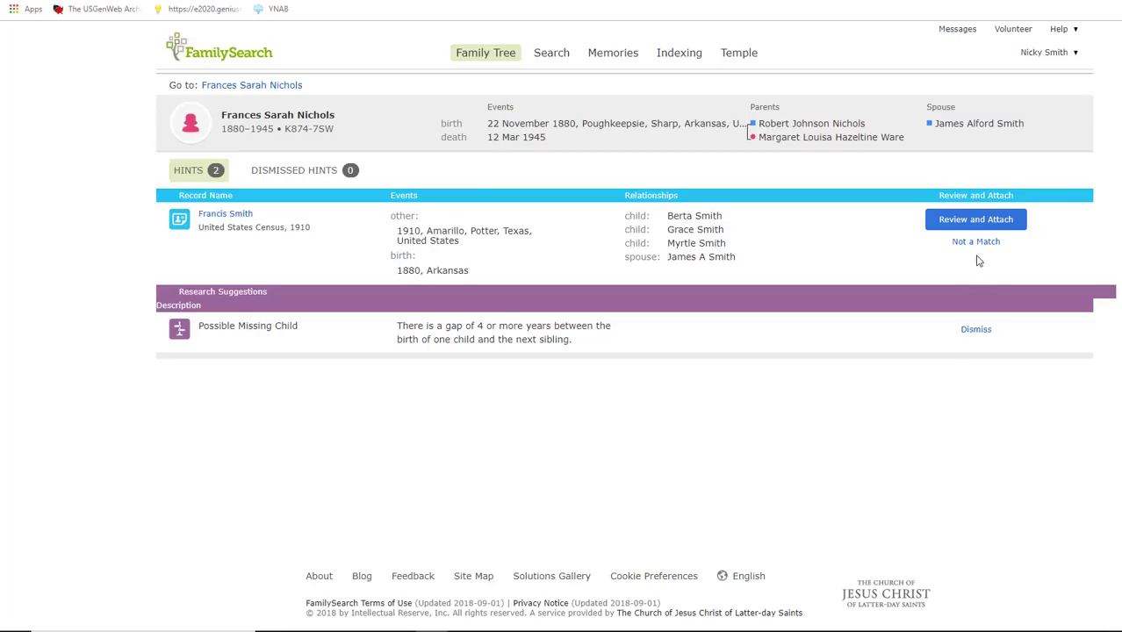
# Examine the United States Census, 1910 hint, including the event place, birth details, household members and citation
pyautogui.click(219, 227)
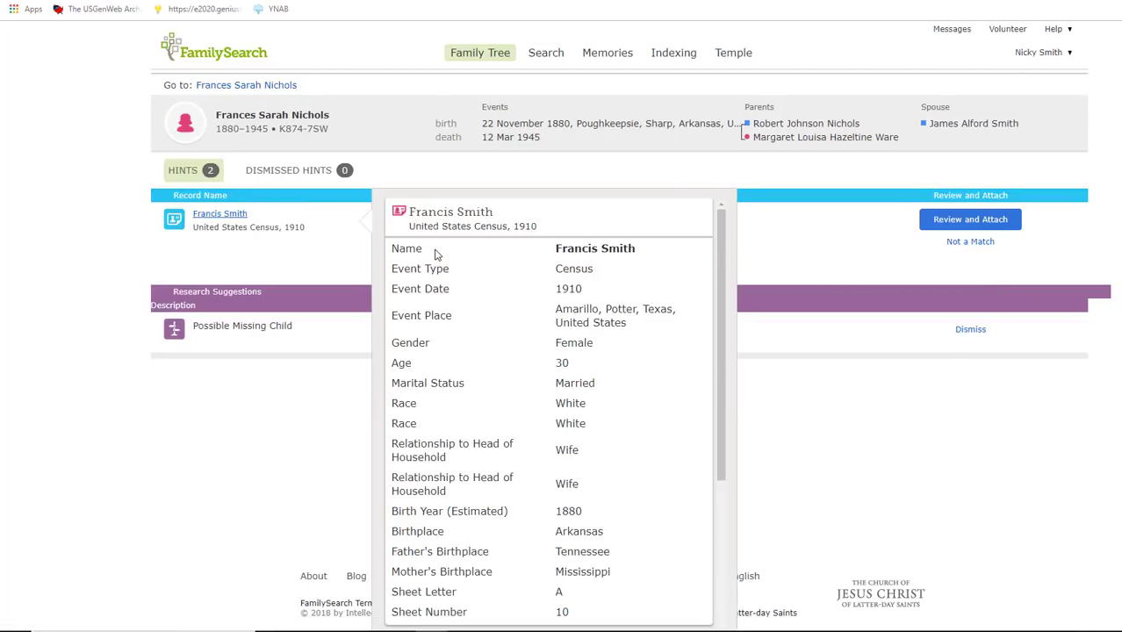
pyautogui.scroll(-4, 538, 263)
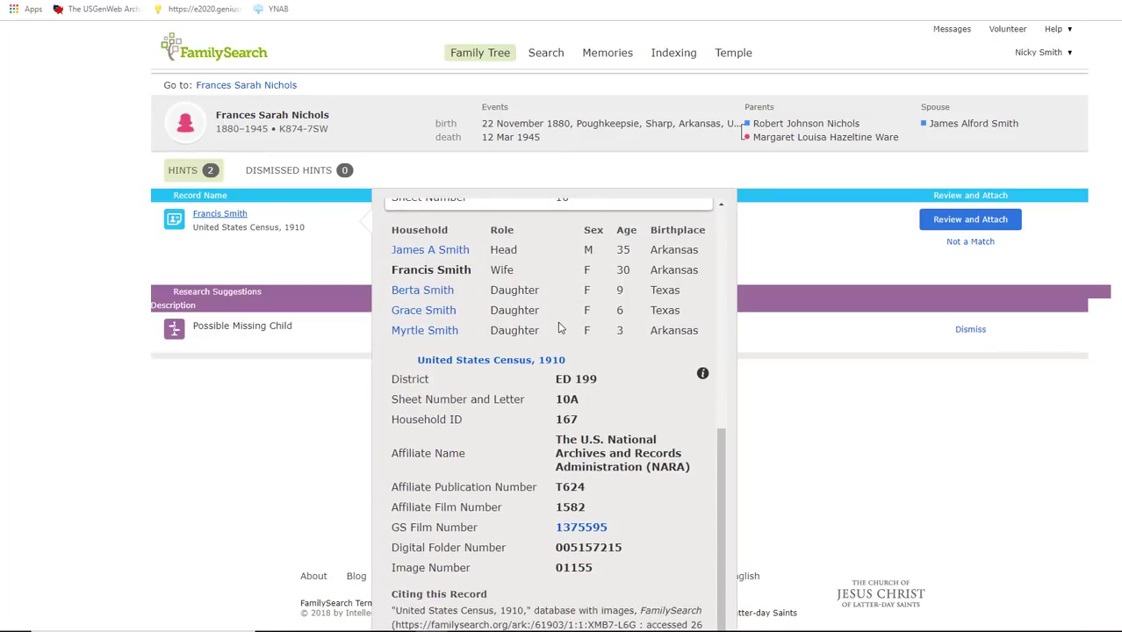
pyautogui.scroll(5, 566, 311)
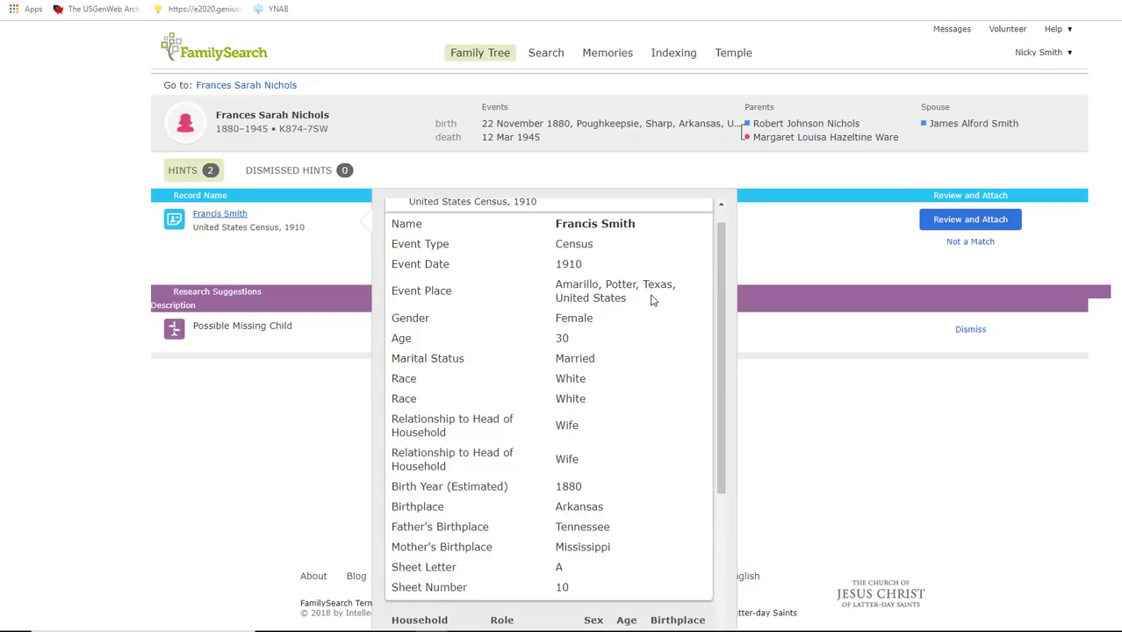
pyautogui.scroll(-1, 655, 320)
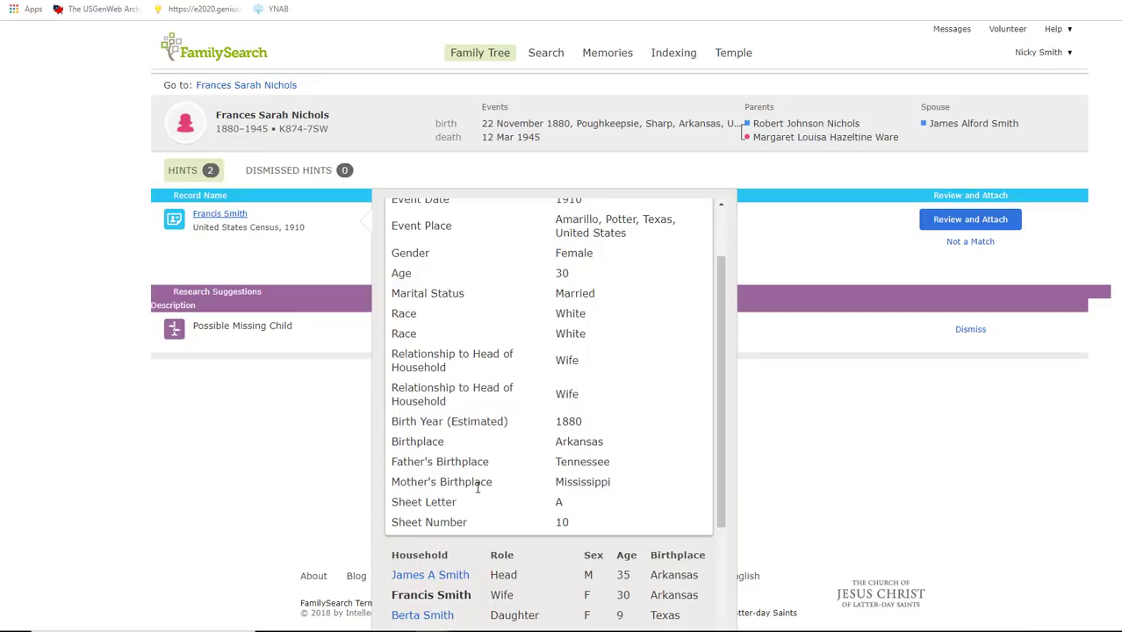
pyautogui.scroll(-1, 486, 488)
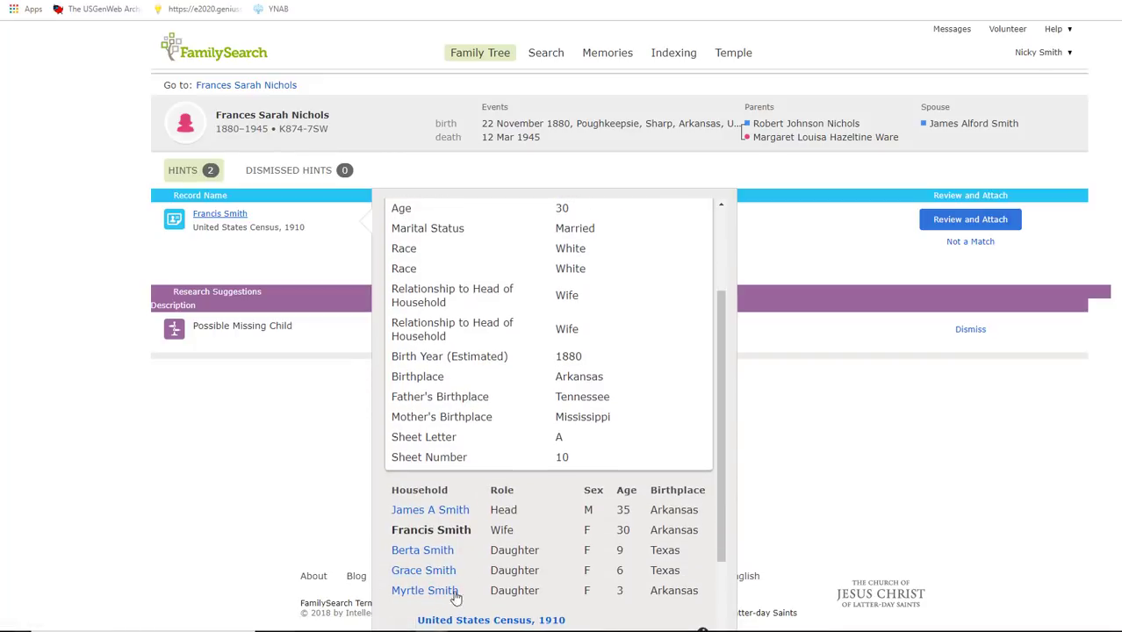
pyautogui.scroll(-2, 496, 586)
pyautogui.scroll(-1, 496, 587)
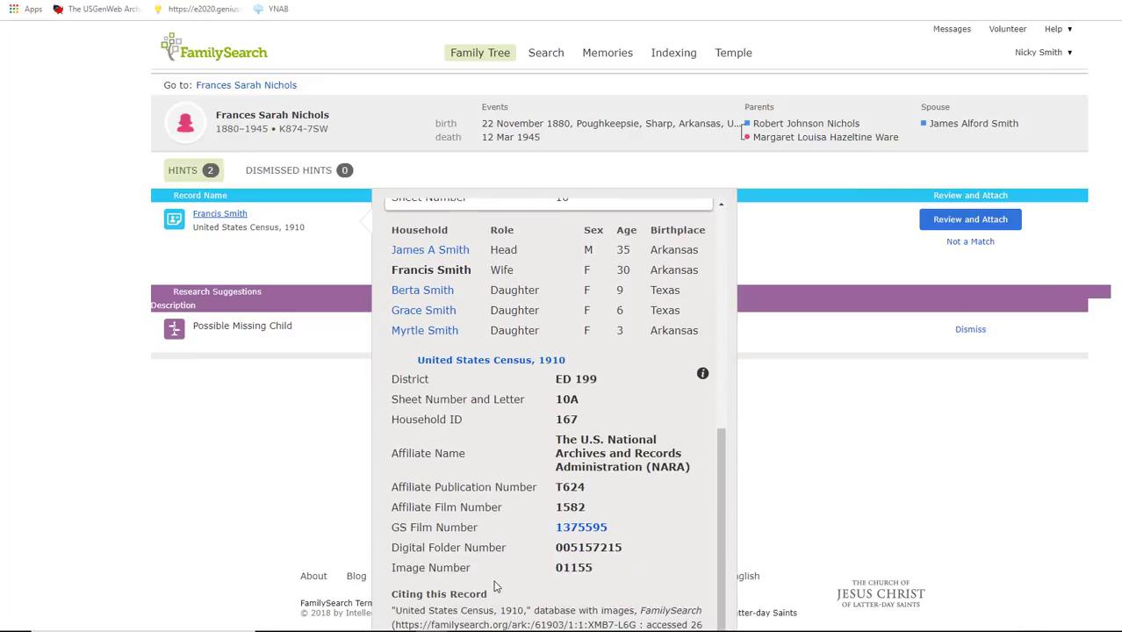
pyautogui.scroll(6, 496, 586)
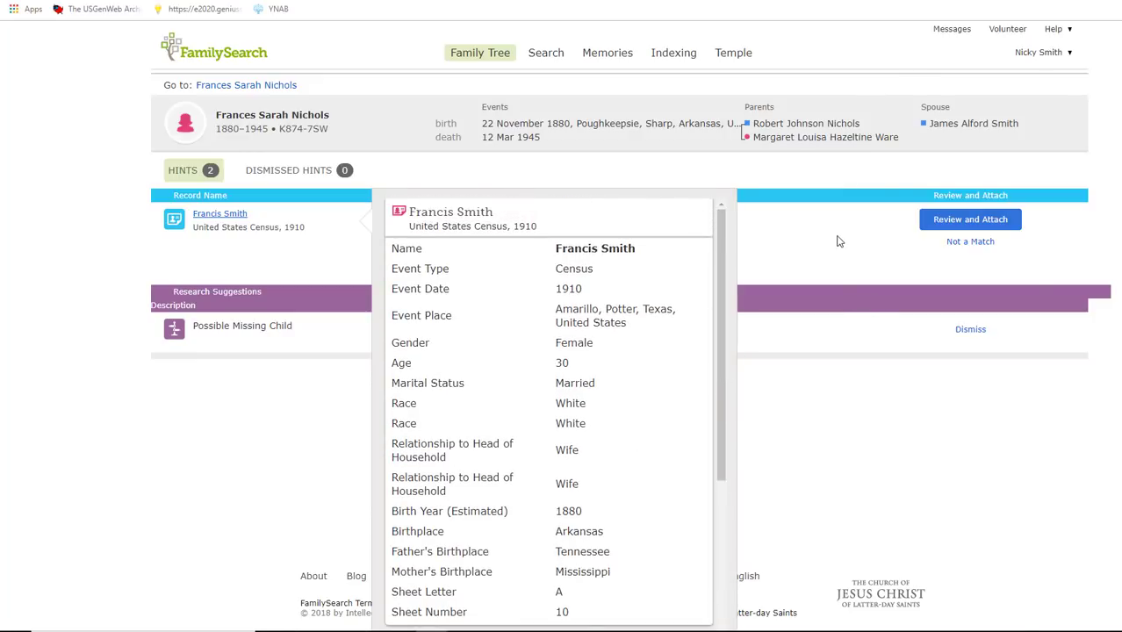
# Reject the 1910 census hint as not a match, giving as the reason that the ancestor was living in Arkansas on the 1910 census
pyautogui.click(980, 249)
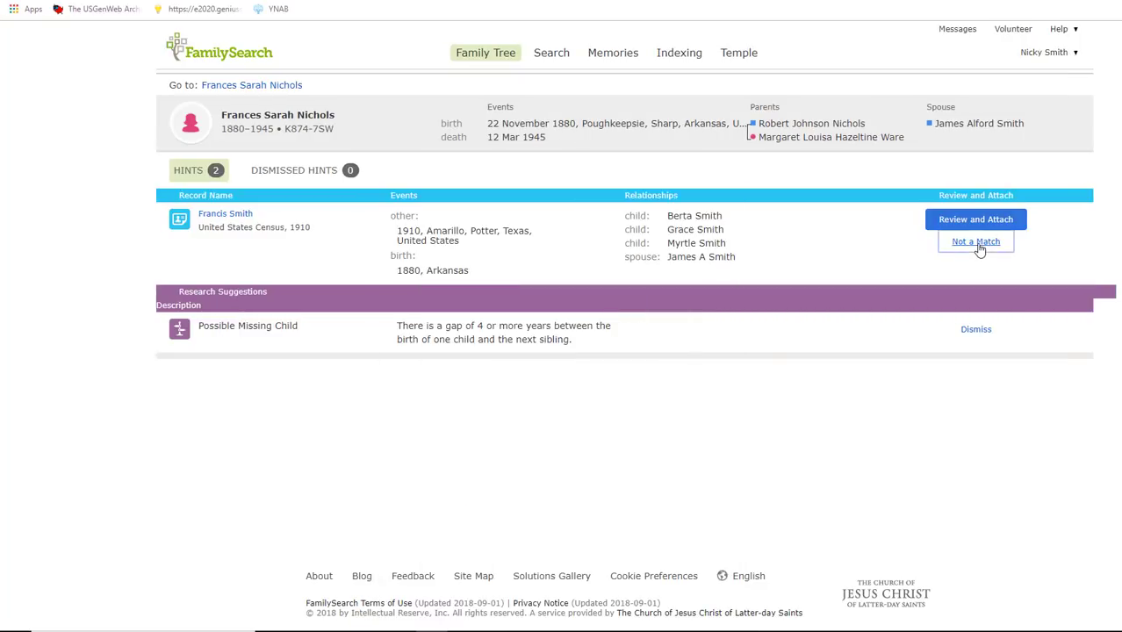
pyautogui.click(584, 332)
pyautogui.write('Sarah Francis Nichols Smith was living in Arkansas on the 1910 census')
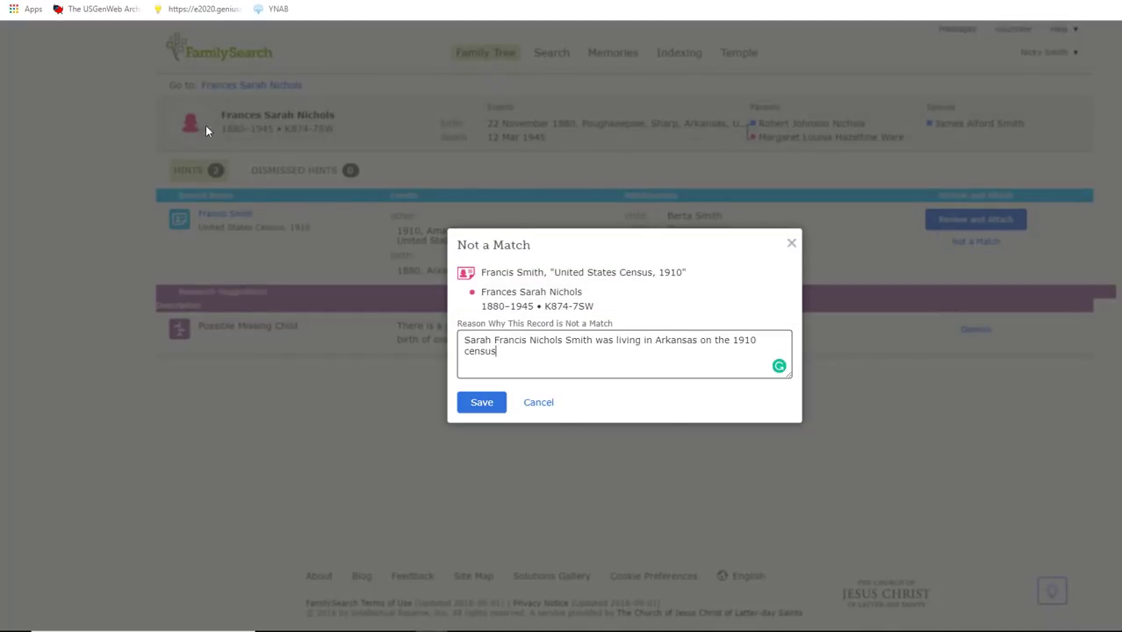
pyautogui.click(483, 405)
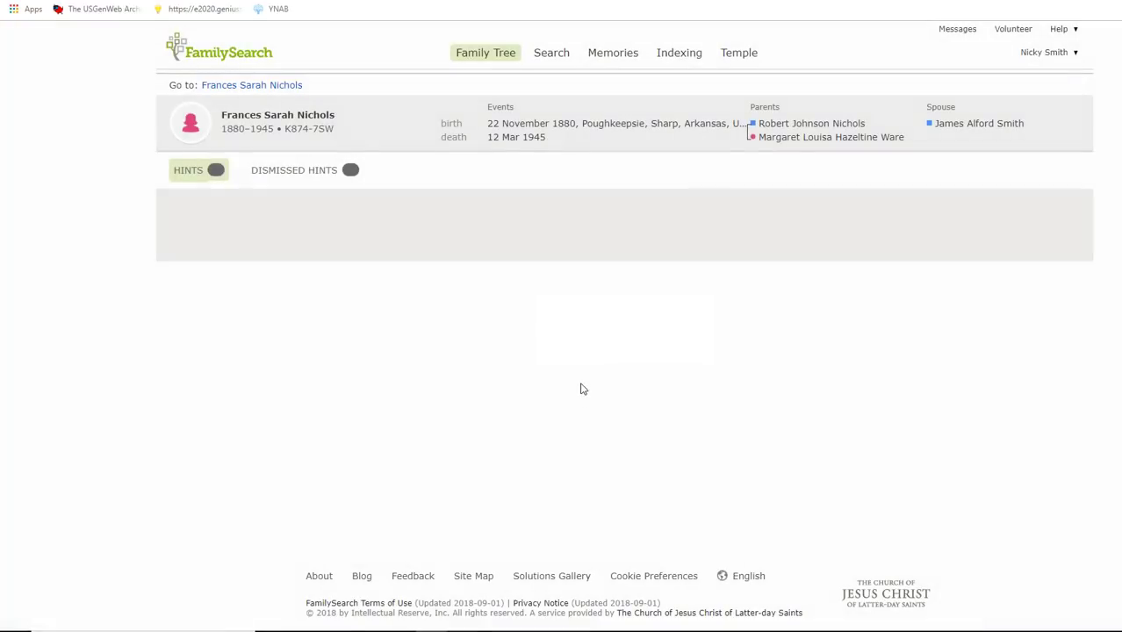
# Search FamilySearch historical records from the ancestor's person page, and review the first Arkansas Marriages, 1837-1944 result
pyautogui.click(261, 89)
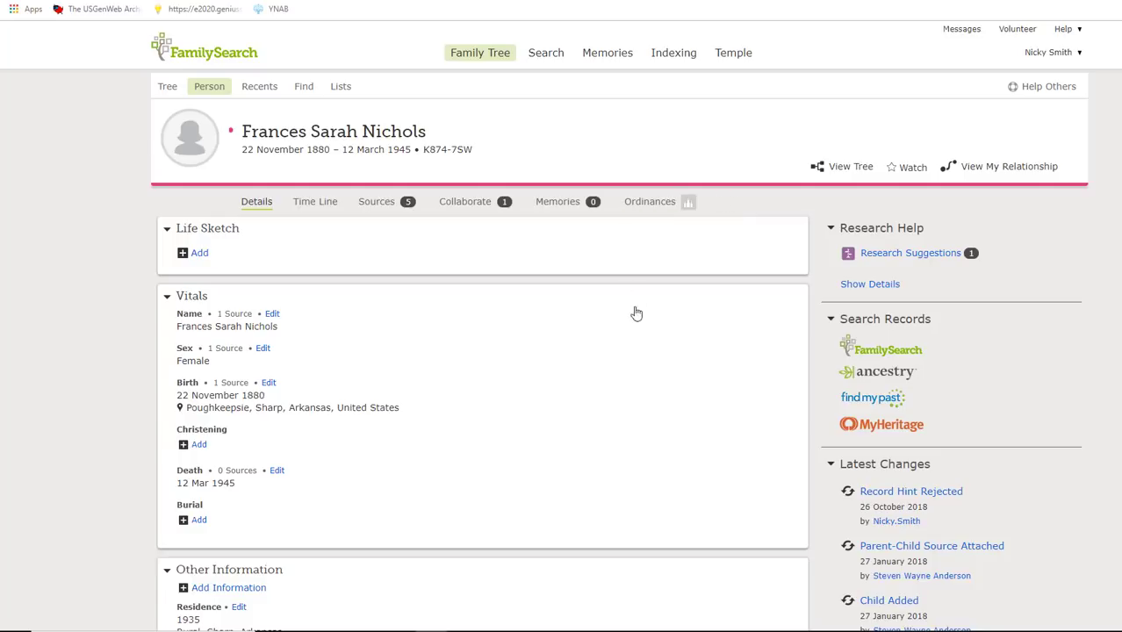
pyautogui.click(885, 355)
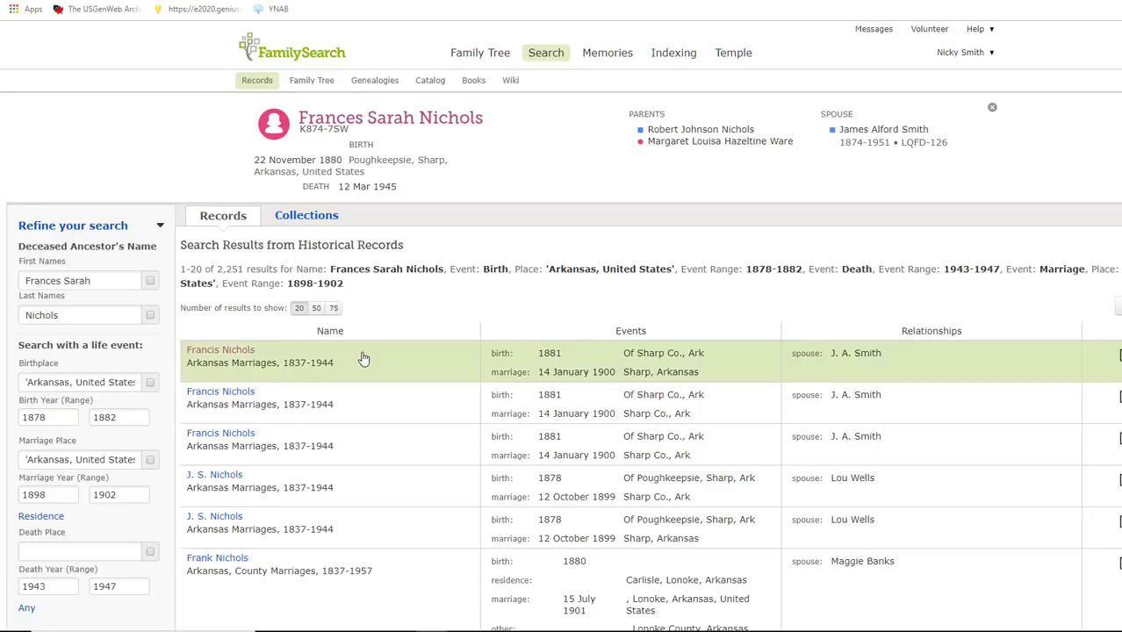
pyautogui.scroll(-1, 345, 334)
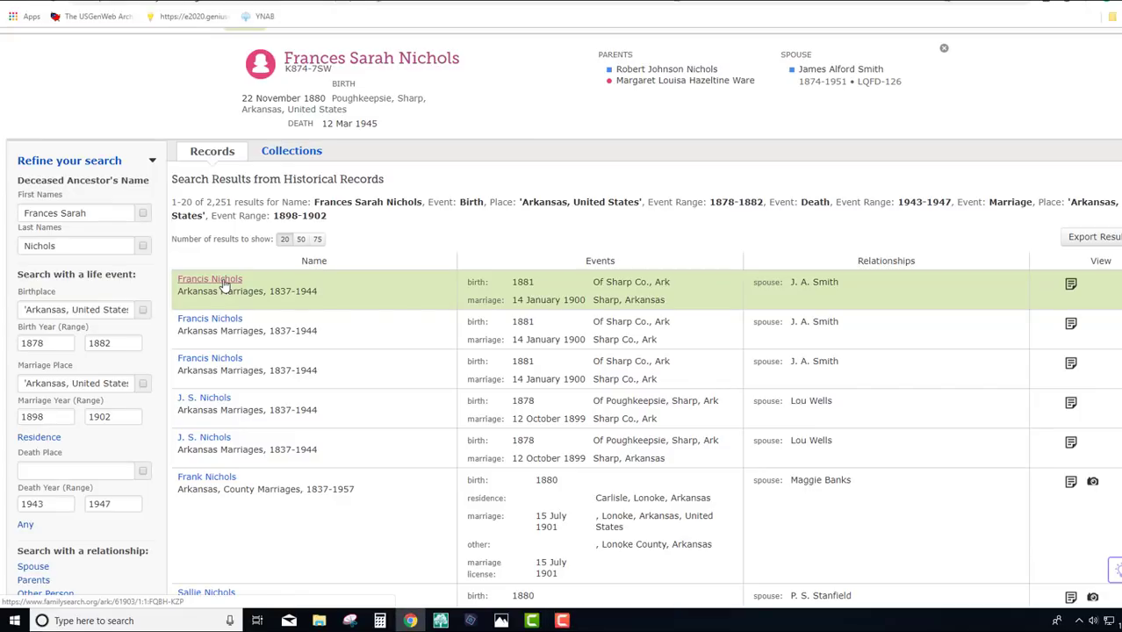
pyautogui.click(226, 281)
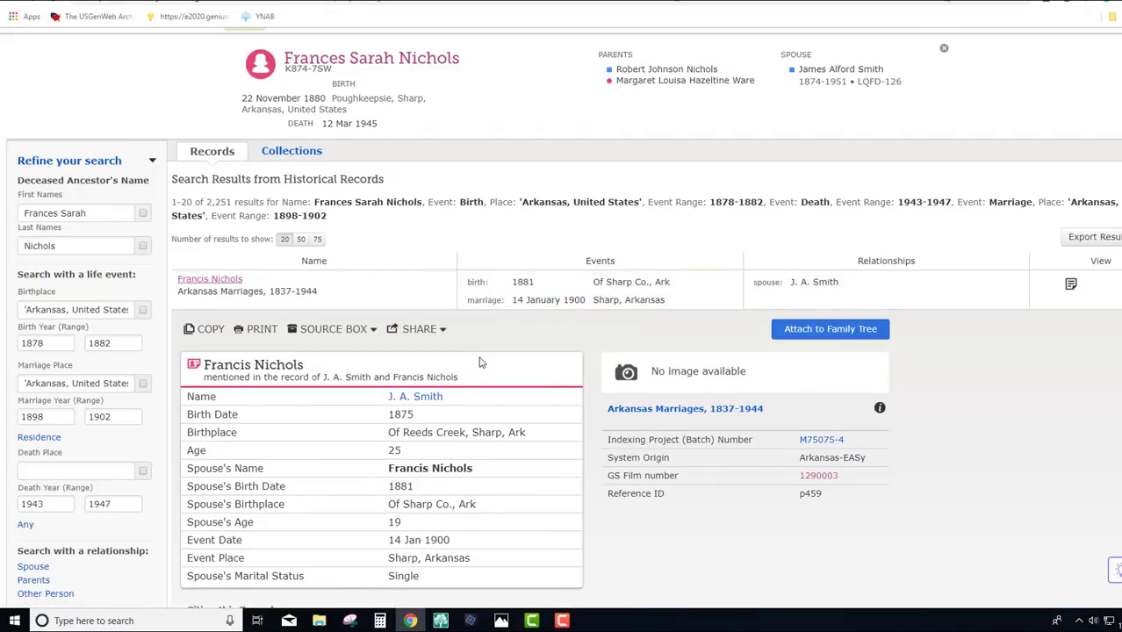
pyautogui.scroll(-1, 427, 390)
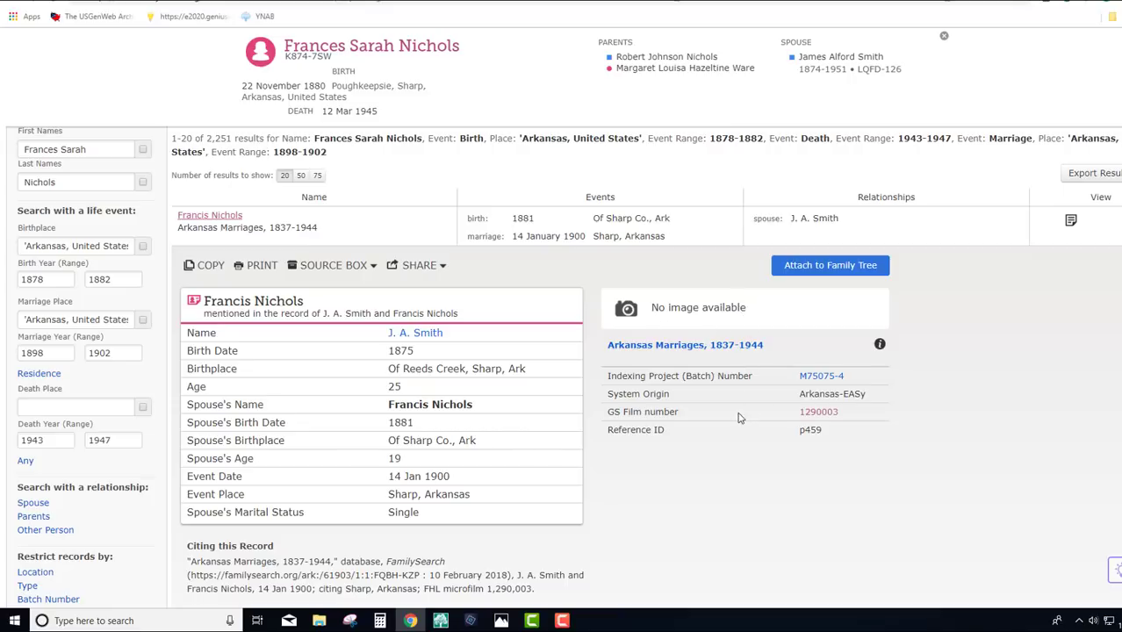
pyautogui.scroll(-3, 738, 418)
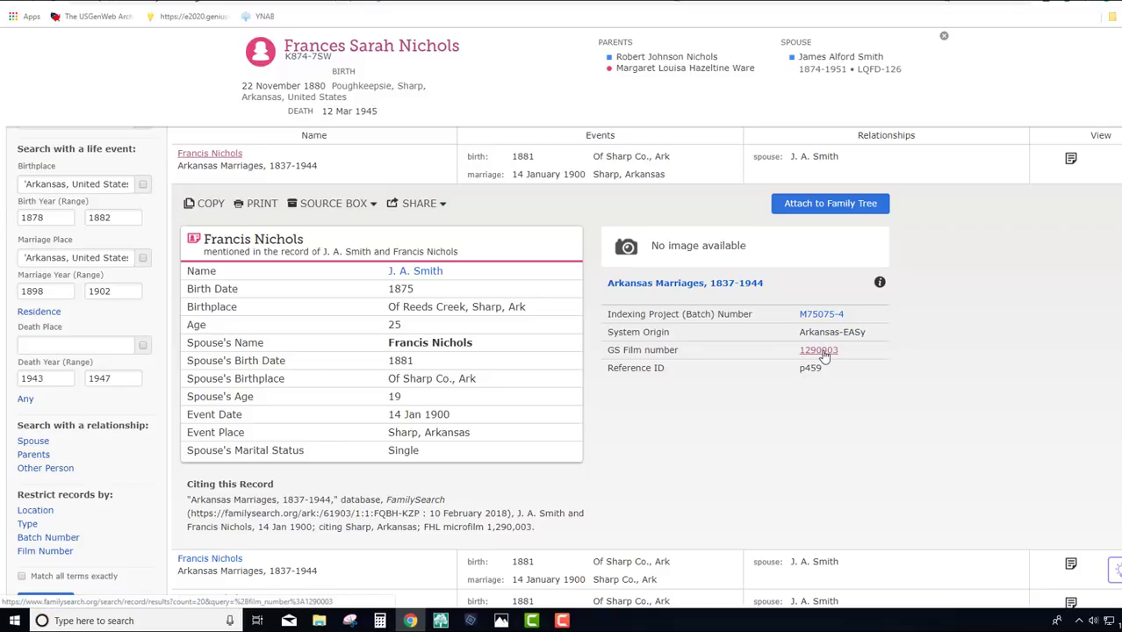
# Search the records on GS film number 1290003 for the bride's first and last names
pyautogui.click(821, 352)
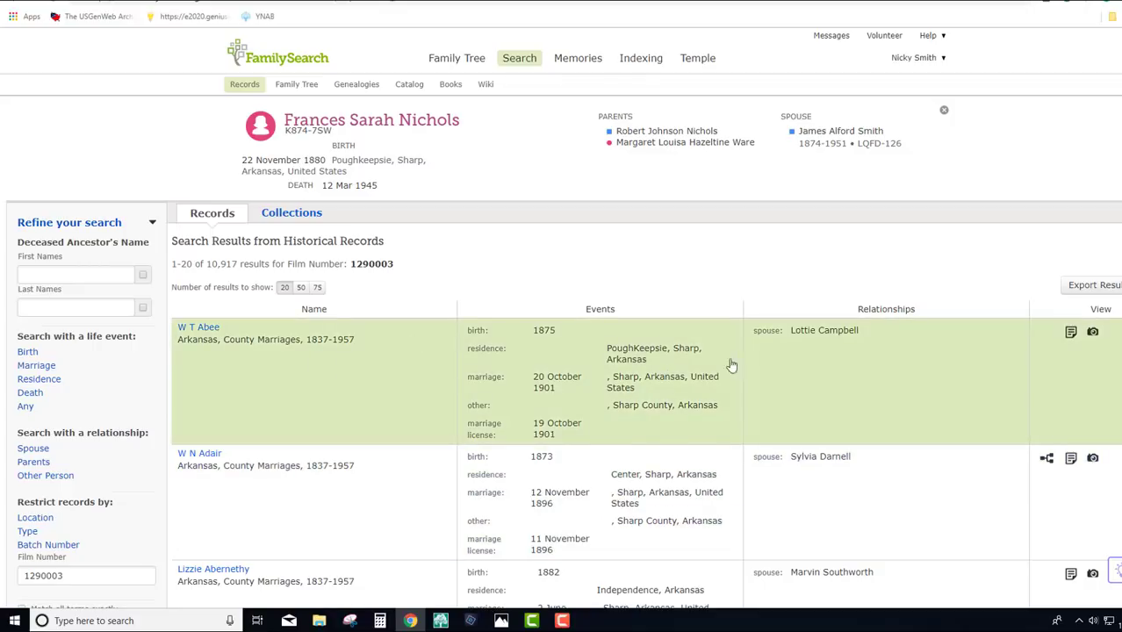
pyautogui.scroll(-5, 1099, 354)
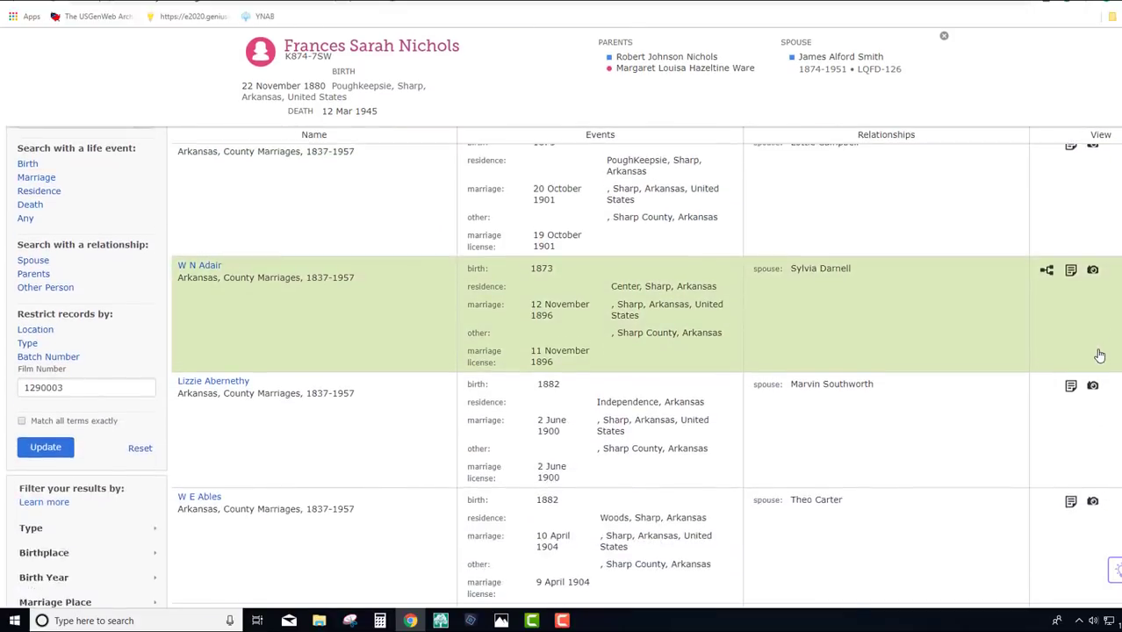
pyautogui.scroll(5, 1095, 329)
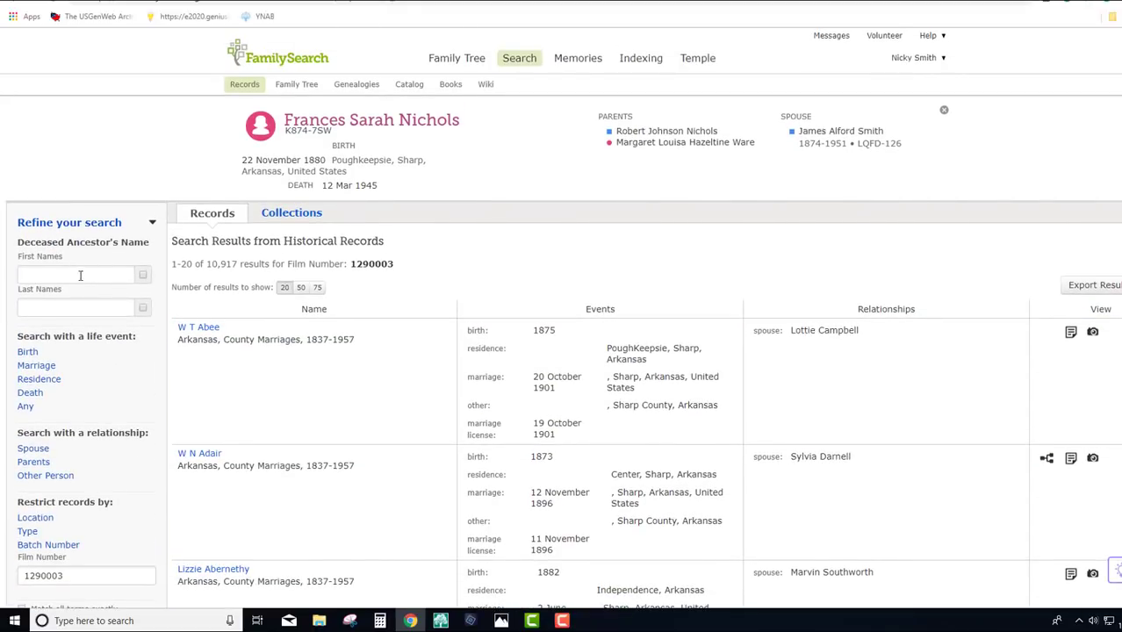
pyautogui.click(80, 276)
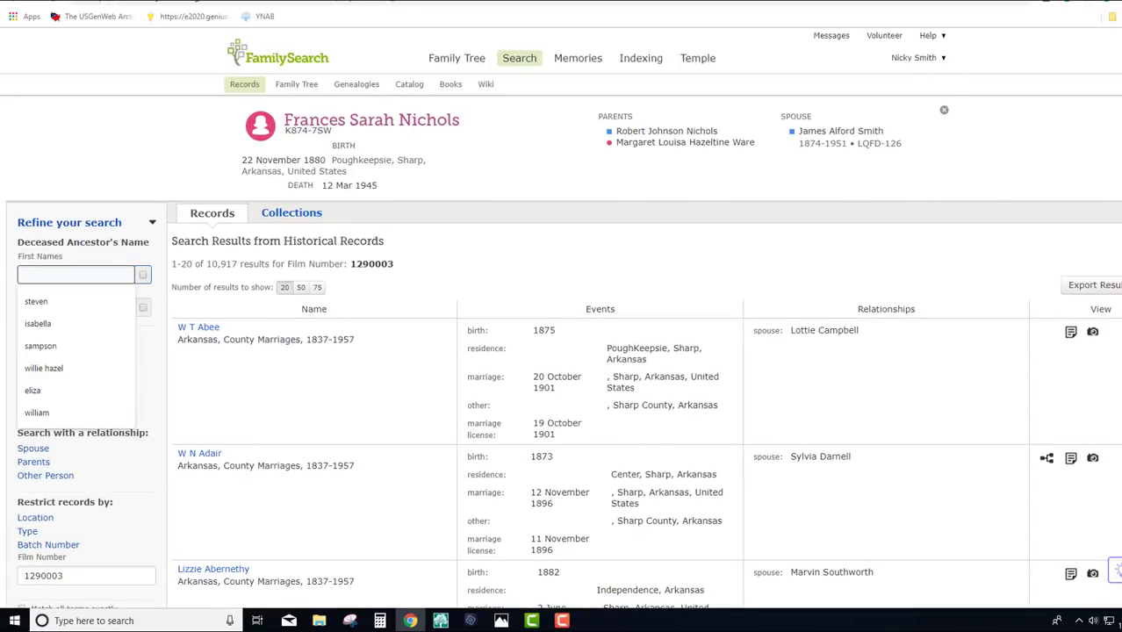
pyautogui.write('francis')
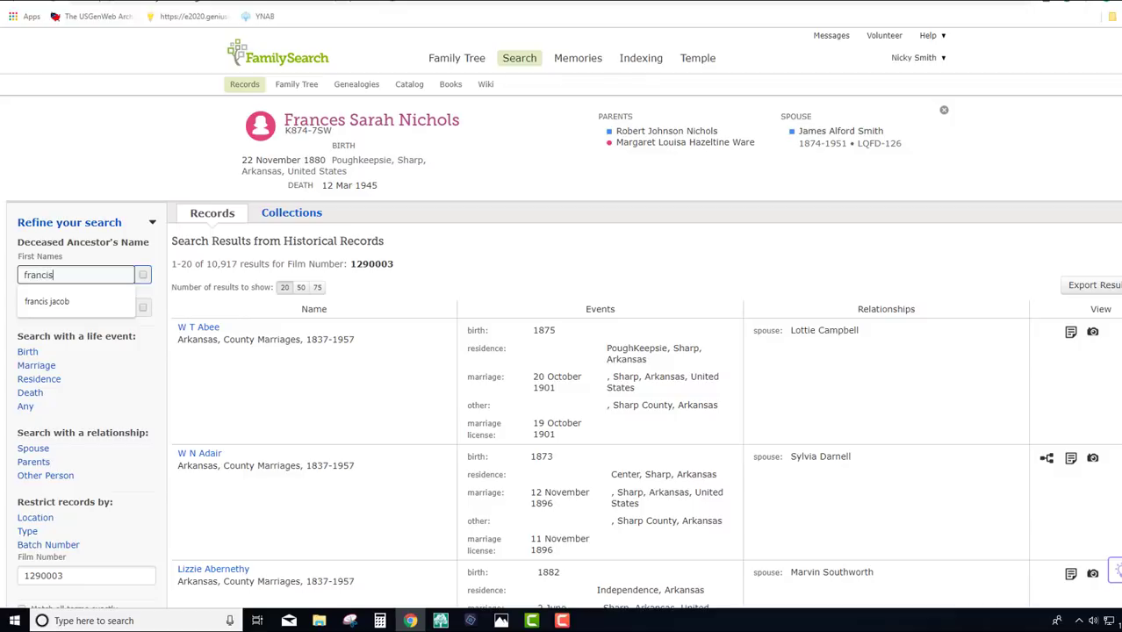
pyautogui.click(76, 307)
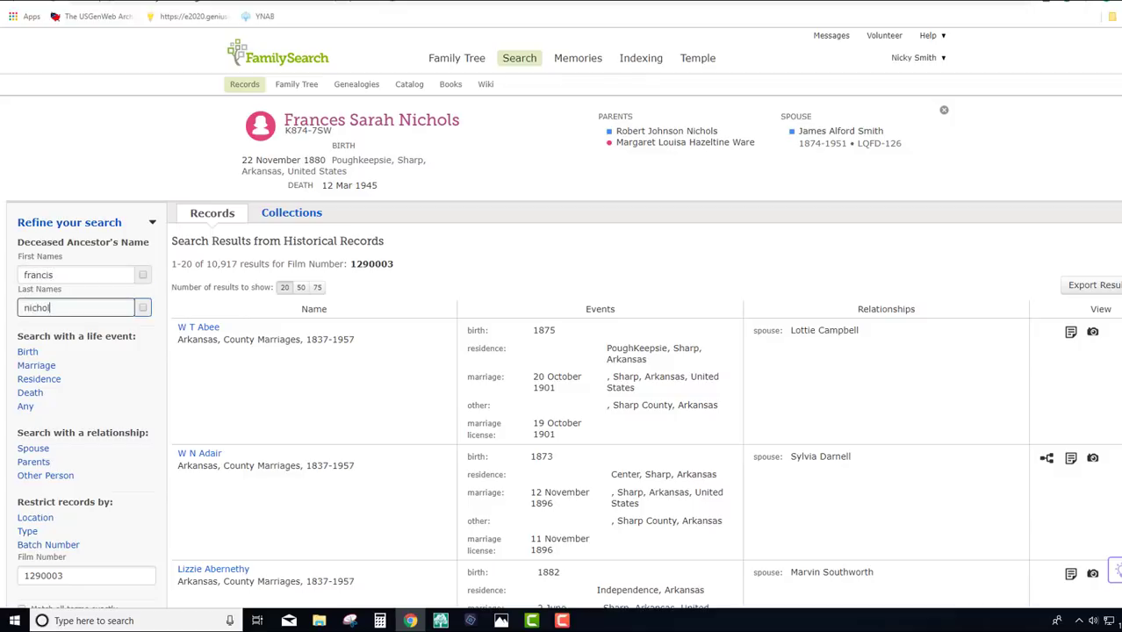
pyautogui.press('Return')
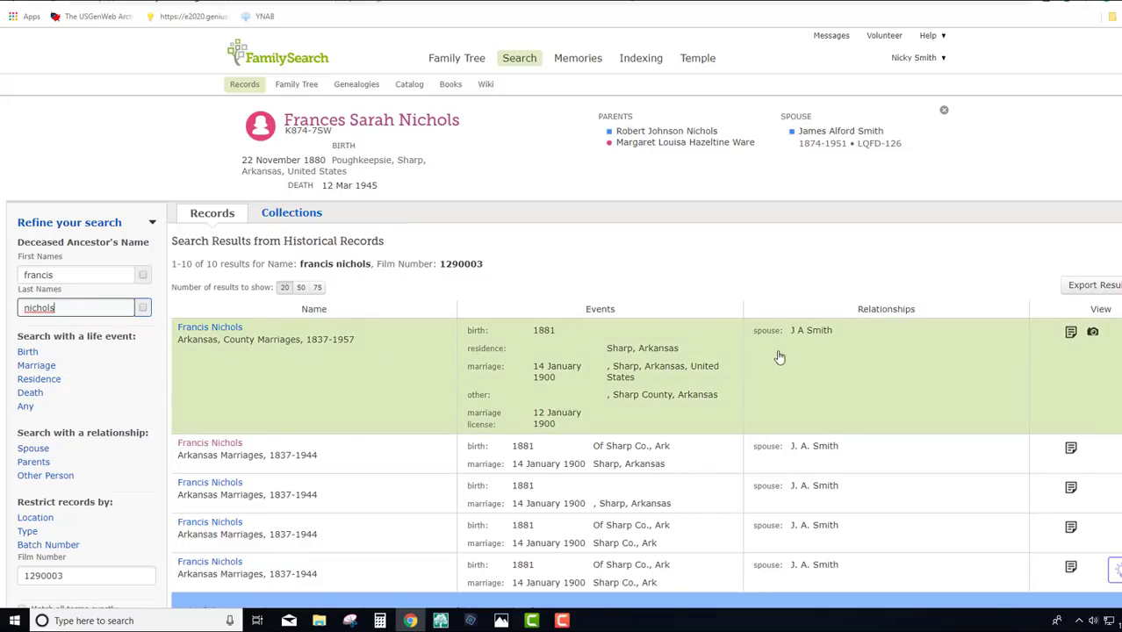
# Inspect the original marriage licence image of the Arkansas, County Marriages, 1837-1957 result, and open that record for review and attachment
pyautogui.click(1092, 338)
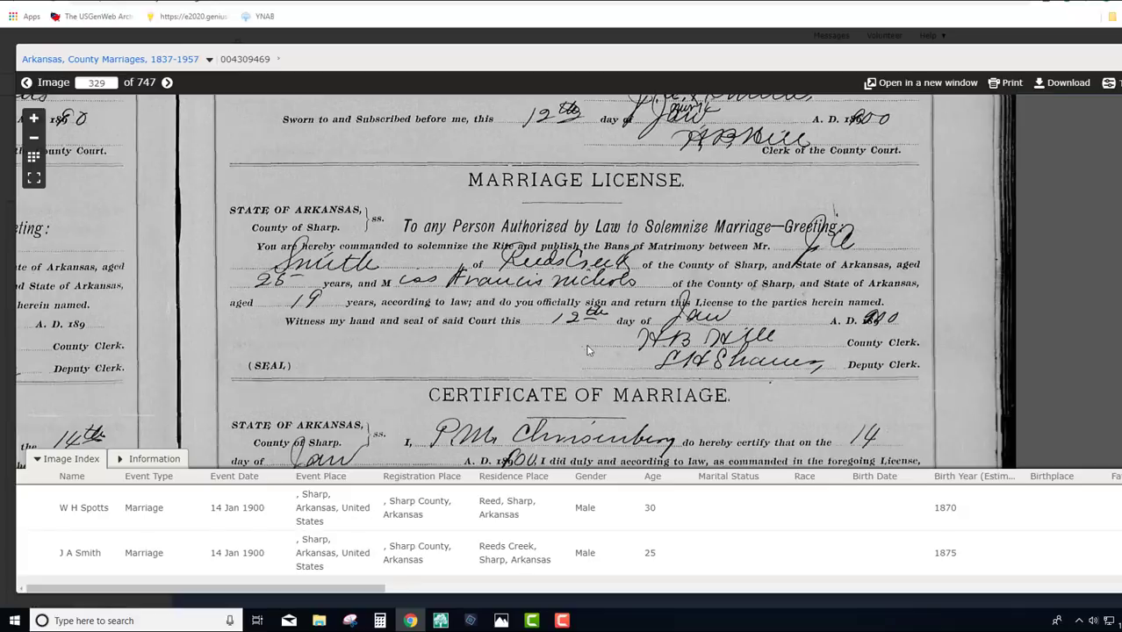
pyautogui.moveTo(588, 350); pyautogui.dragTo(597, 265)
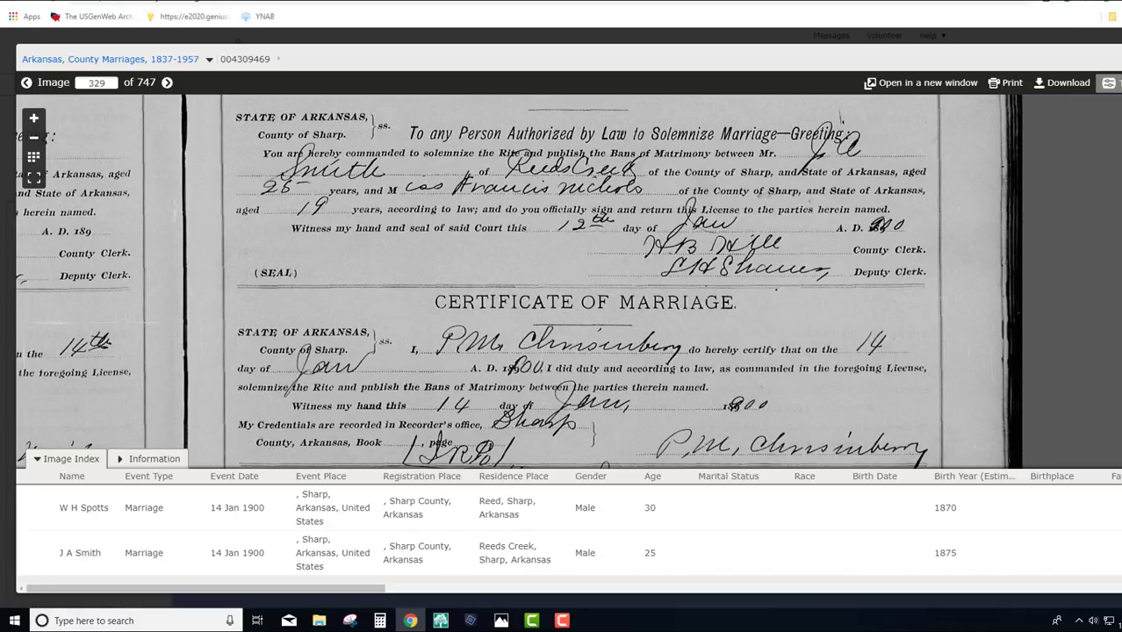
pyautogui.hotkey('alt', 'Left')
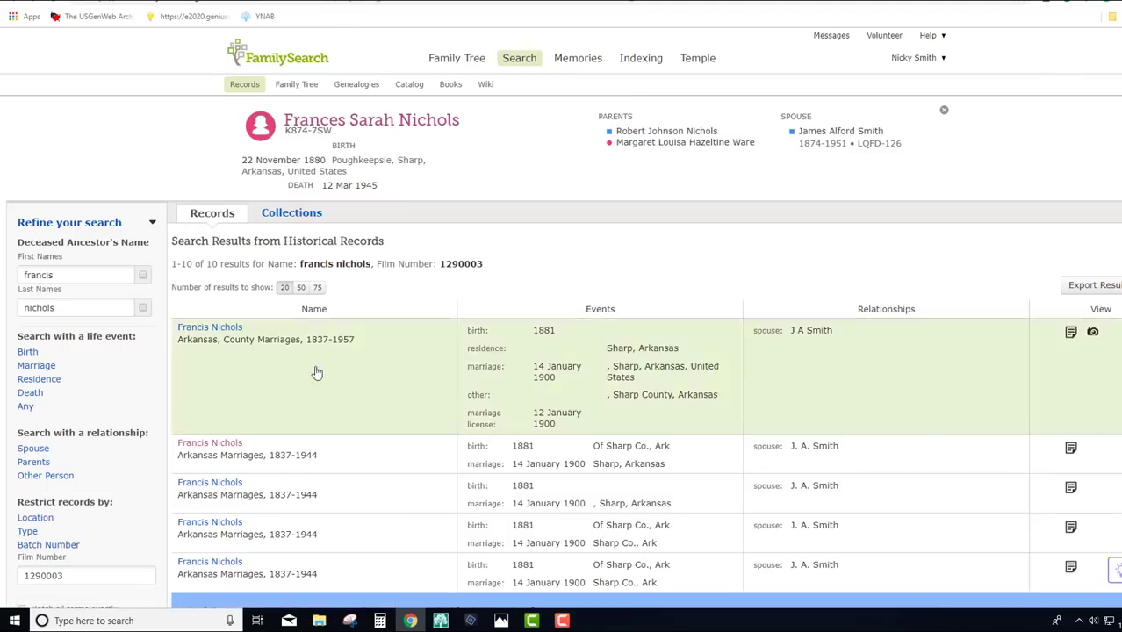
pyautogui.click(1070, 339)
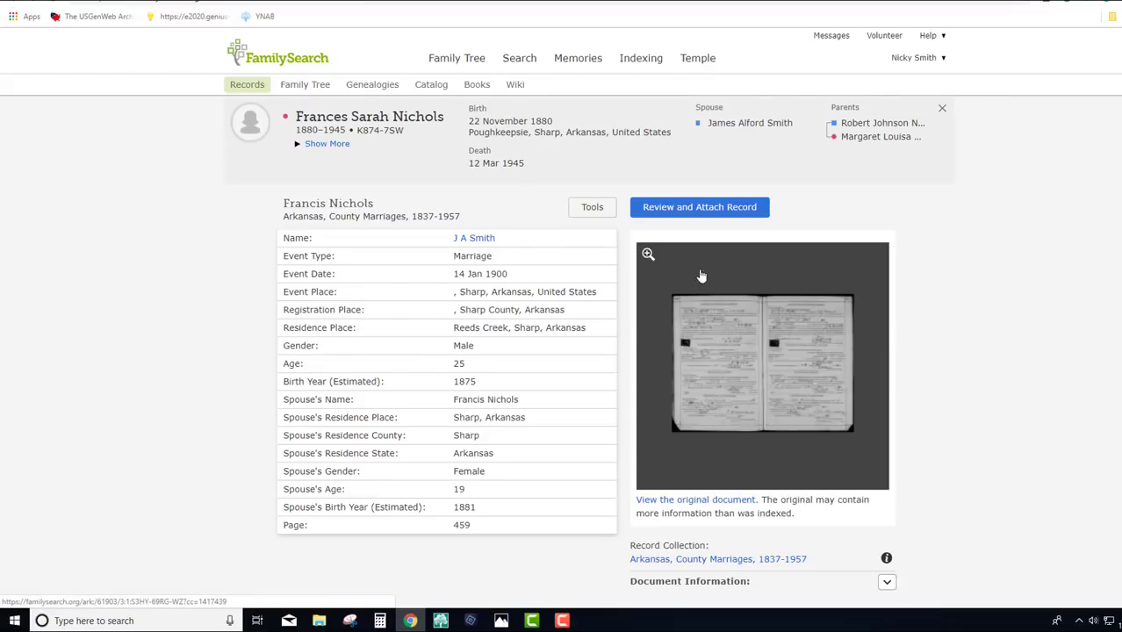
pyautogui.click(725, 215)
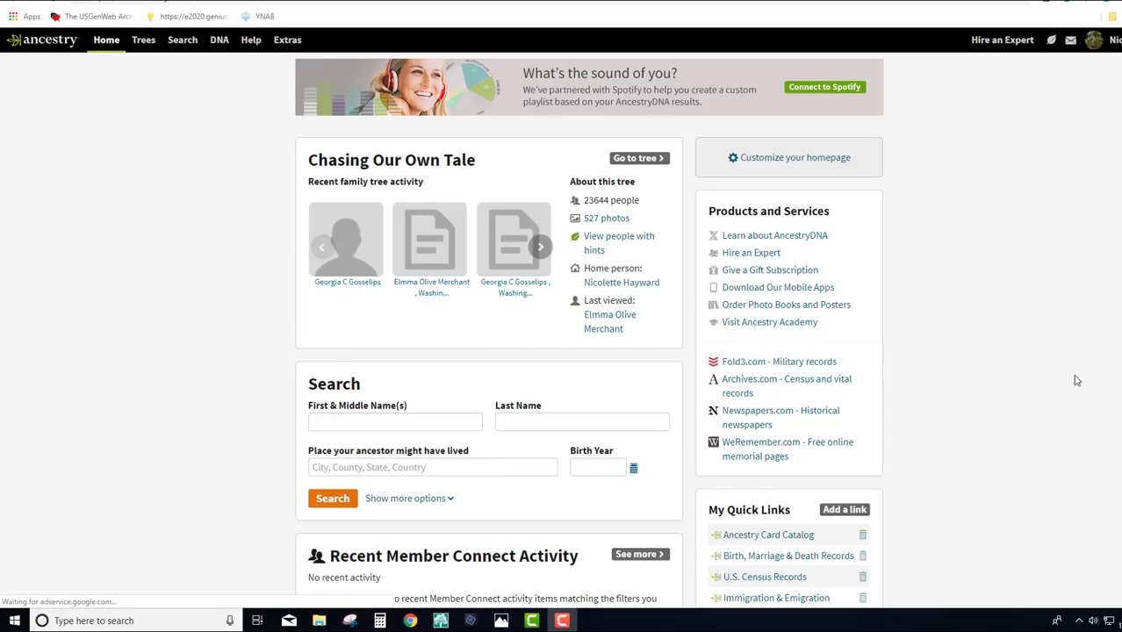
# In Ancestry, open the page of all recent hints for the Chasing Our Own Tale tree
pyautogui.click(1052, 44)
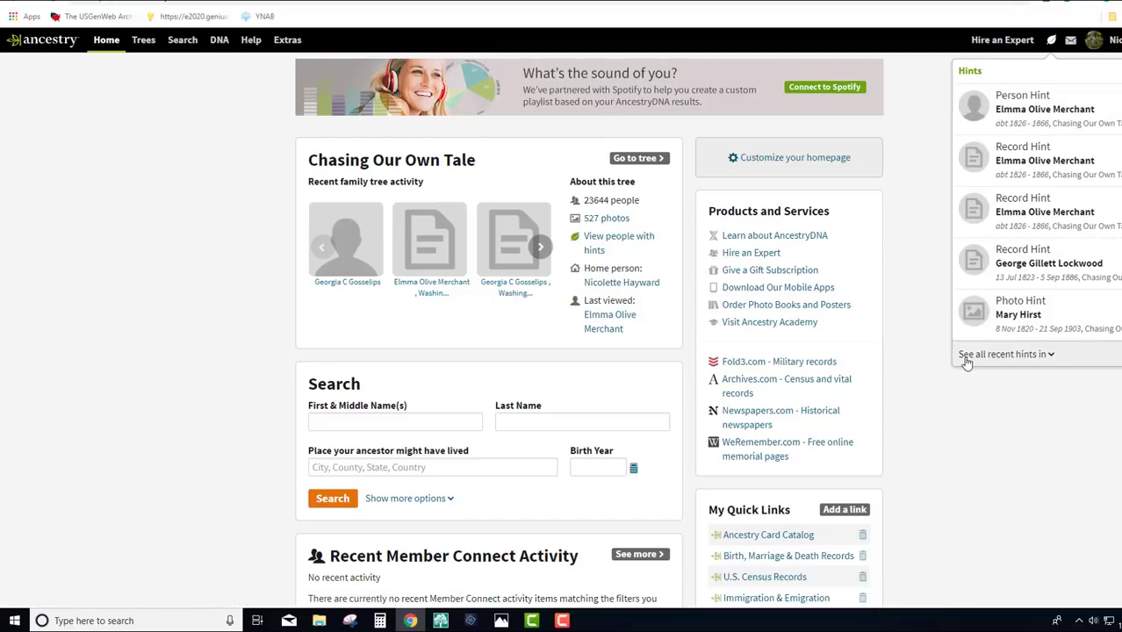
pyautogui.click(1029, 354)
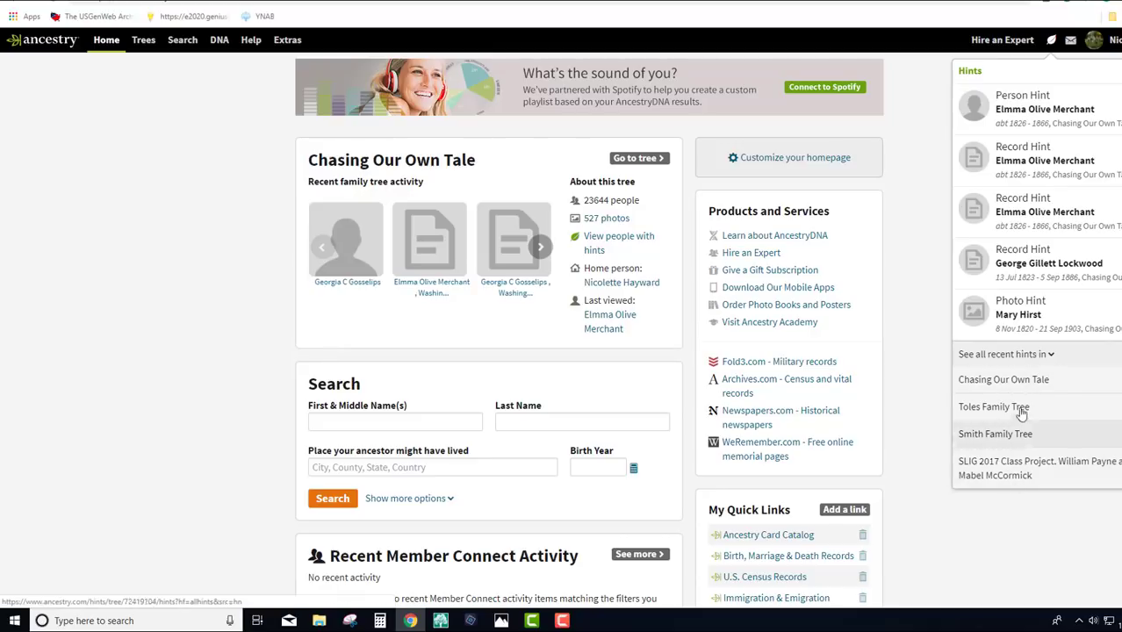
pyautogui.click(986, 382)
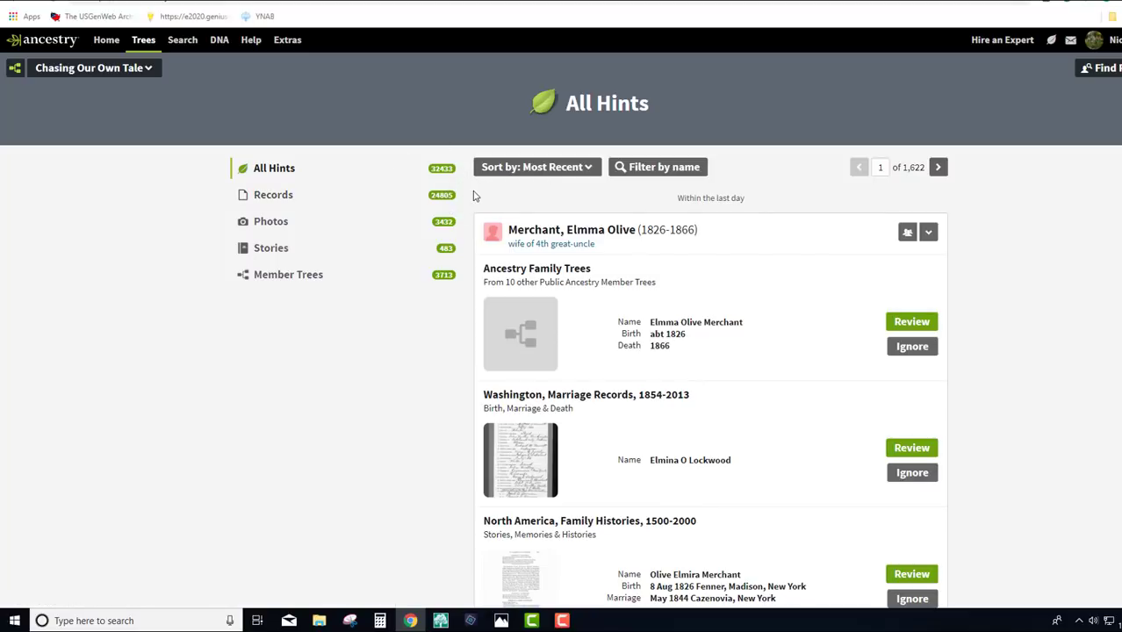
# Try sorting the tree's hints by last name, and filter the hint list by the ancestral family's last name
pyautogui.click(561, 171)
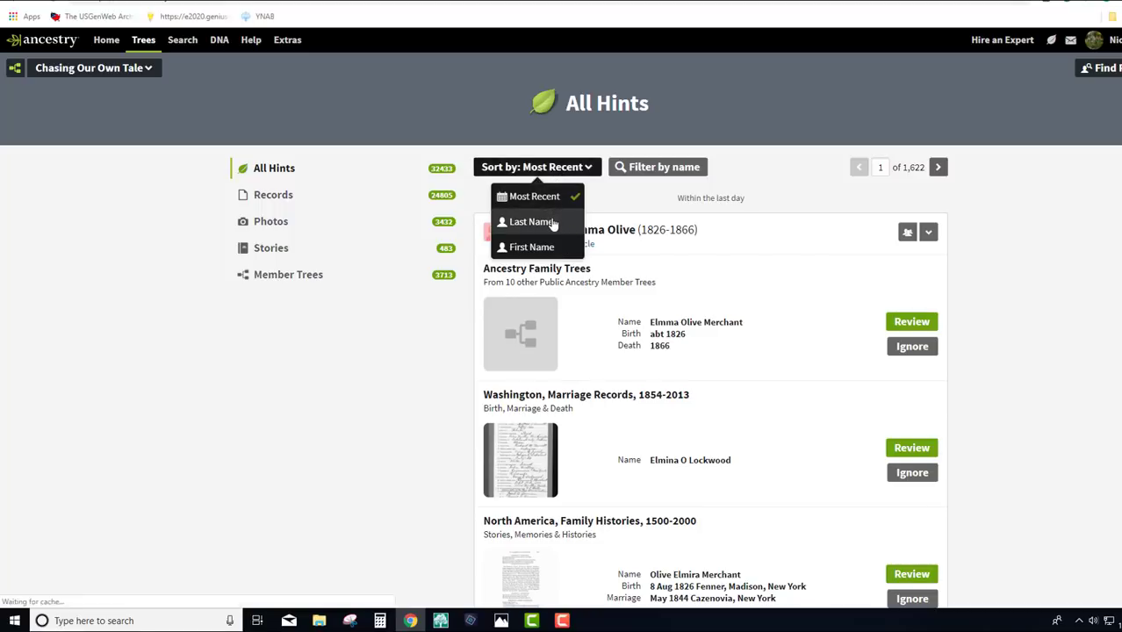
pyautogui.click(552, 224)
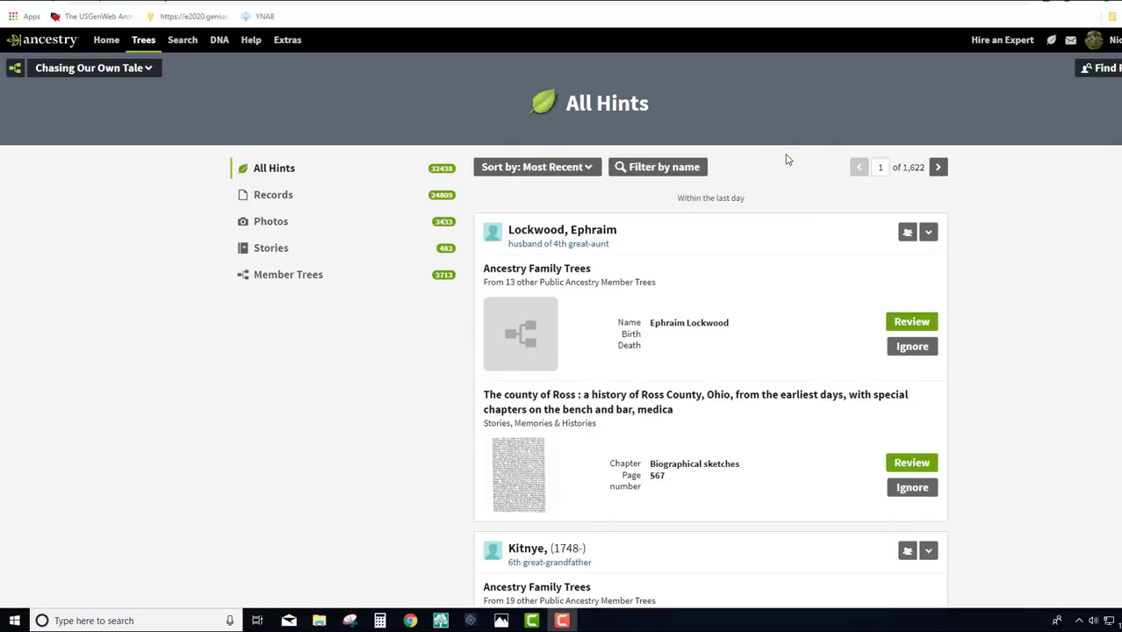
pyautogui.click(668, 176)
pyautogui.click(687, 218)
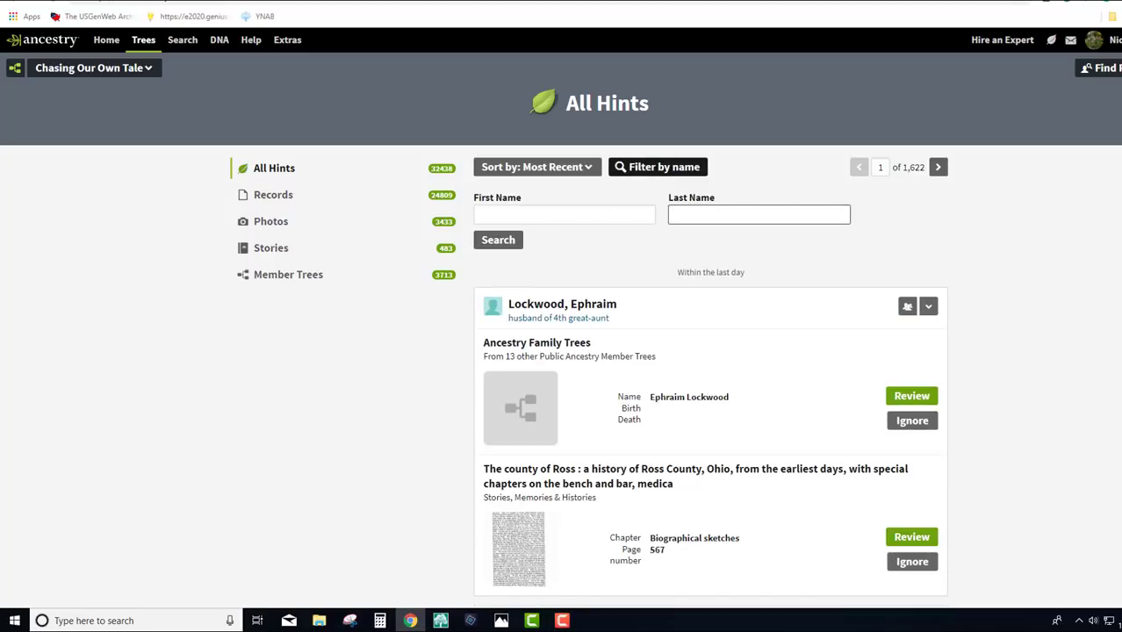
pyautogui.write('Lock')
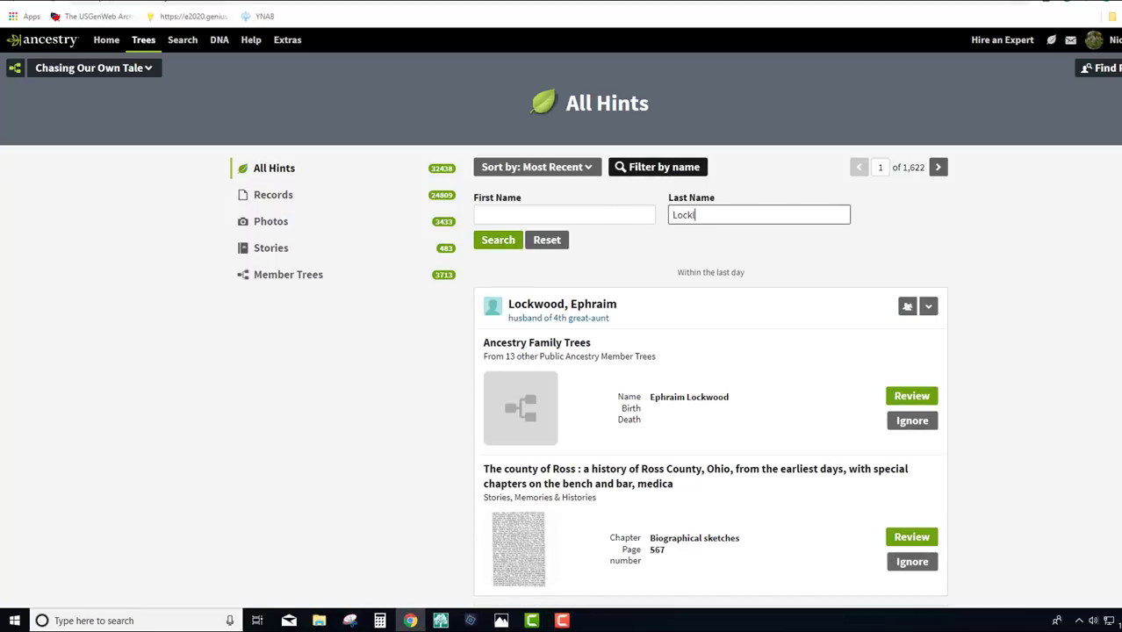
pyautogui.write('wood')
pyautogui.click(496, 246)
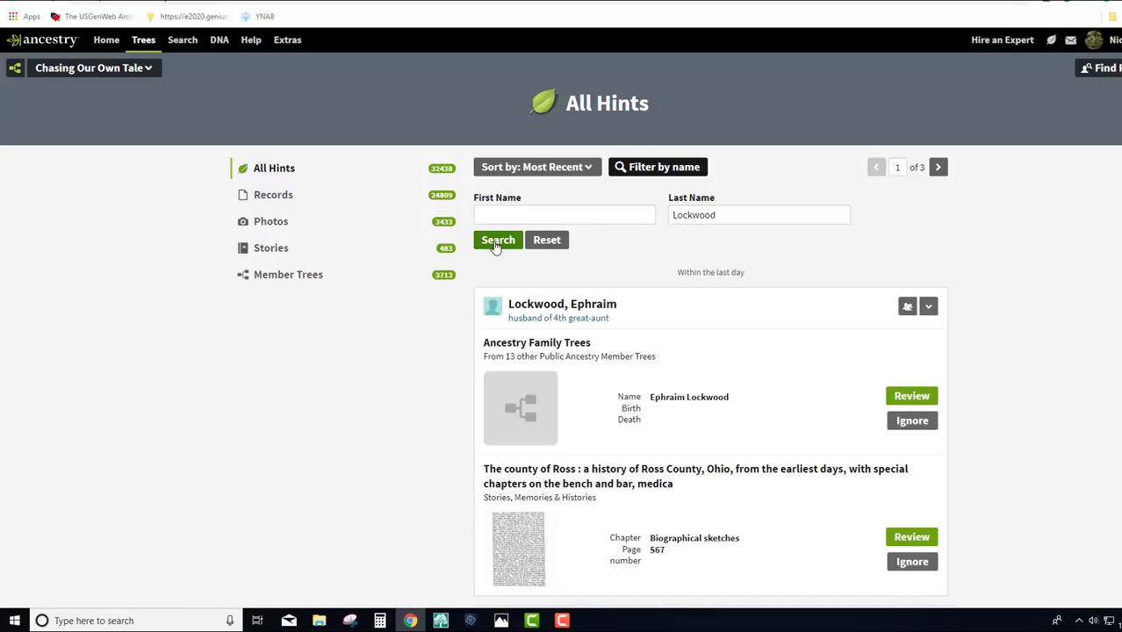
# Browse the filtered hints and show the family details of the 4th great-uncle with the San Francisco Area, California, Funeral Home Records hint
pyautogui.scroll(-3, 614, 291)
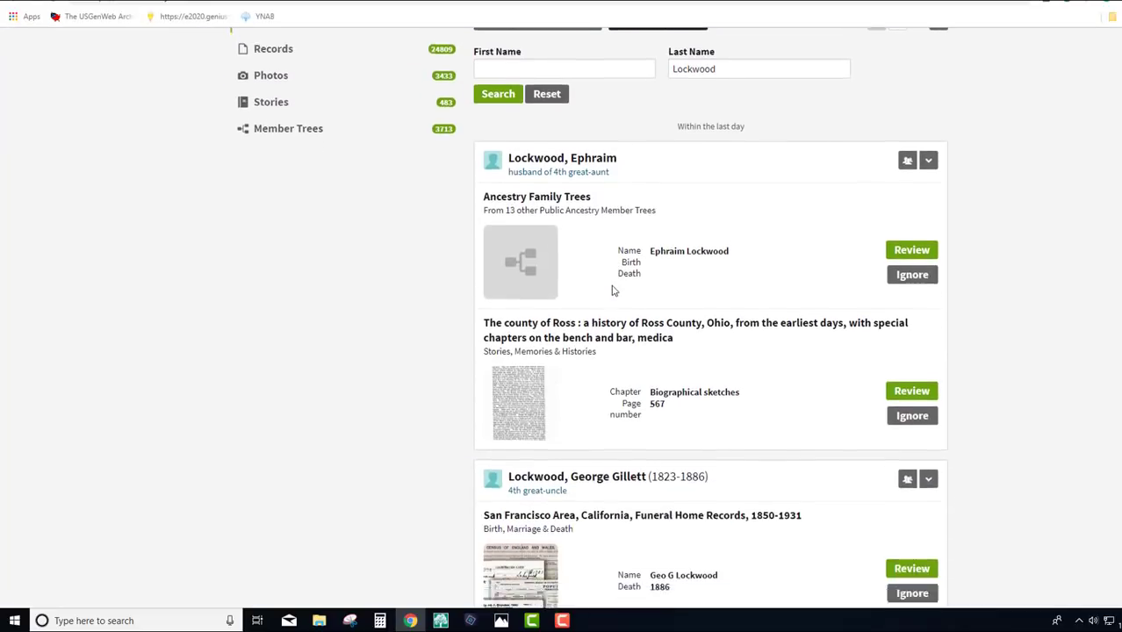
pyautogui.scroll(-2, 612, 285)
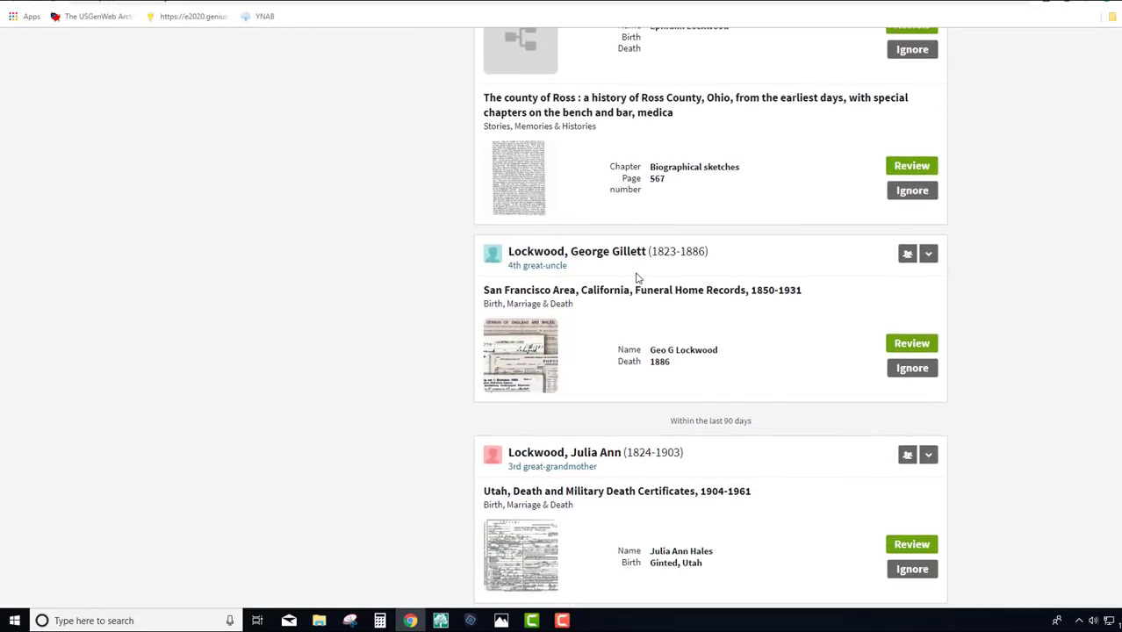
pyautogui.scroll(-2, 638, 279)
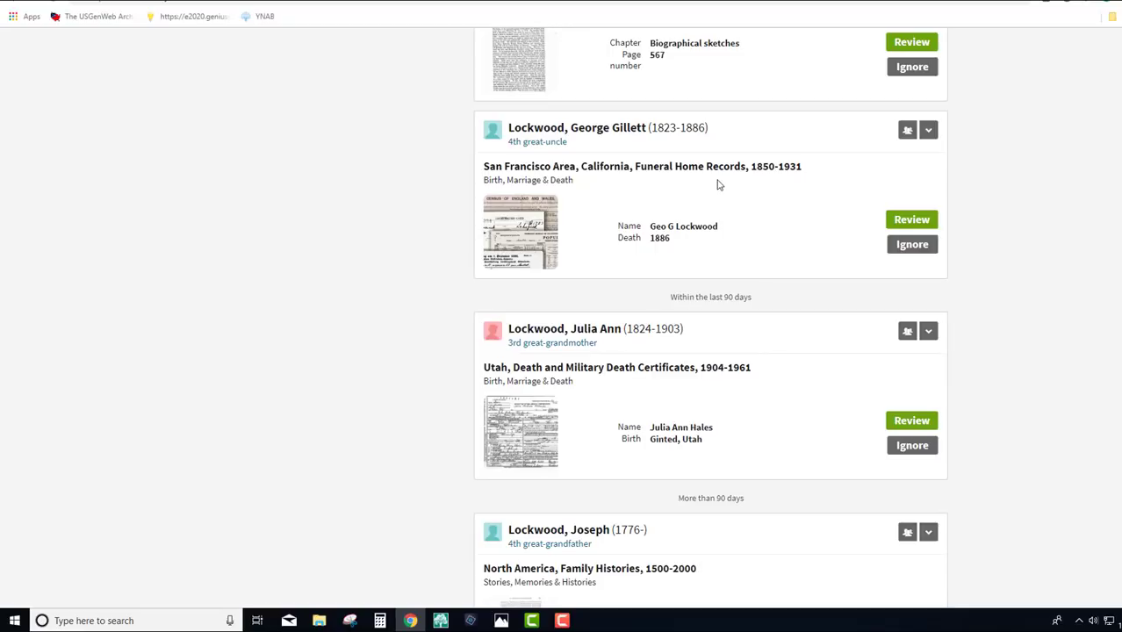
pyautogui.click(929, 132)
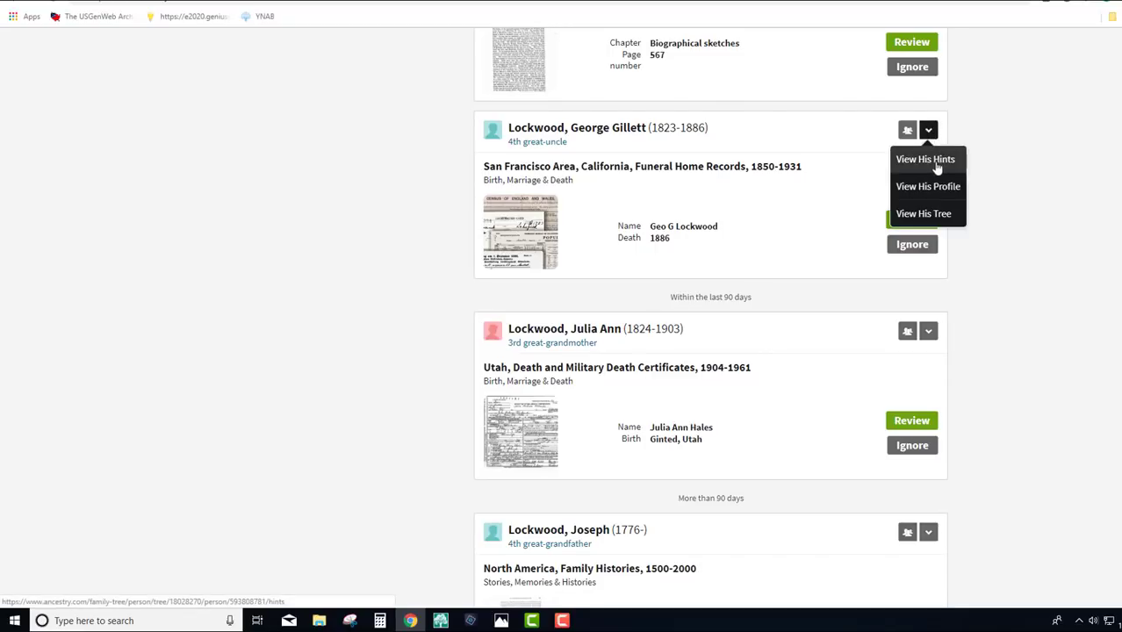
pyautogui.click(850, 143)
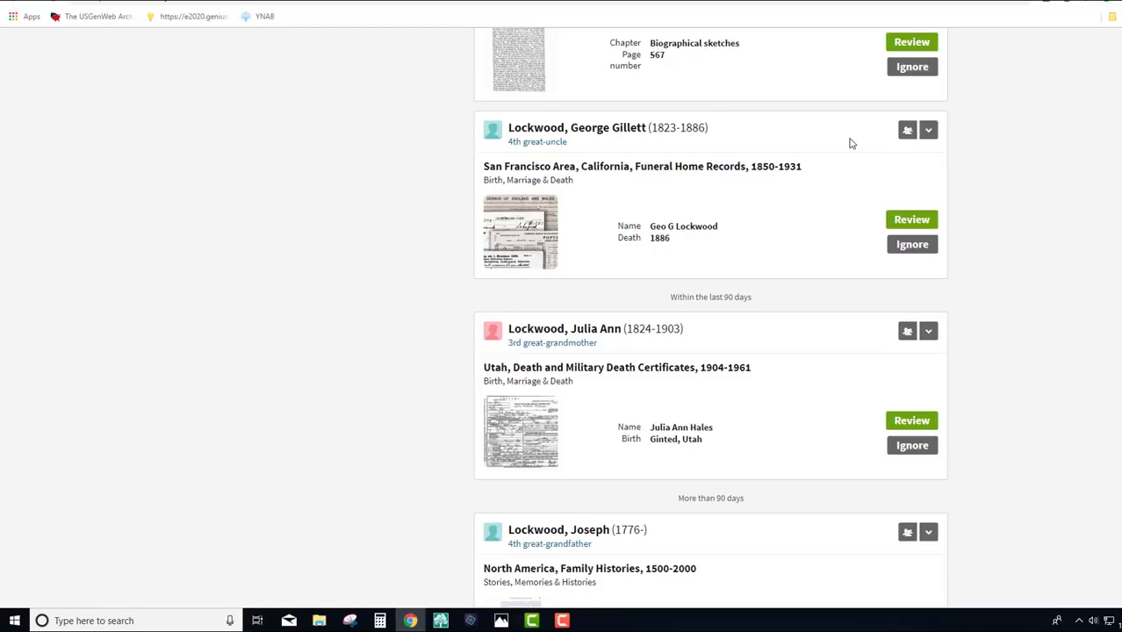
pyautogui.click(909, 139)
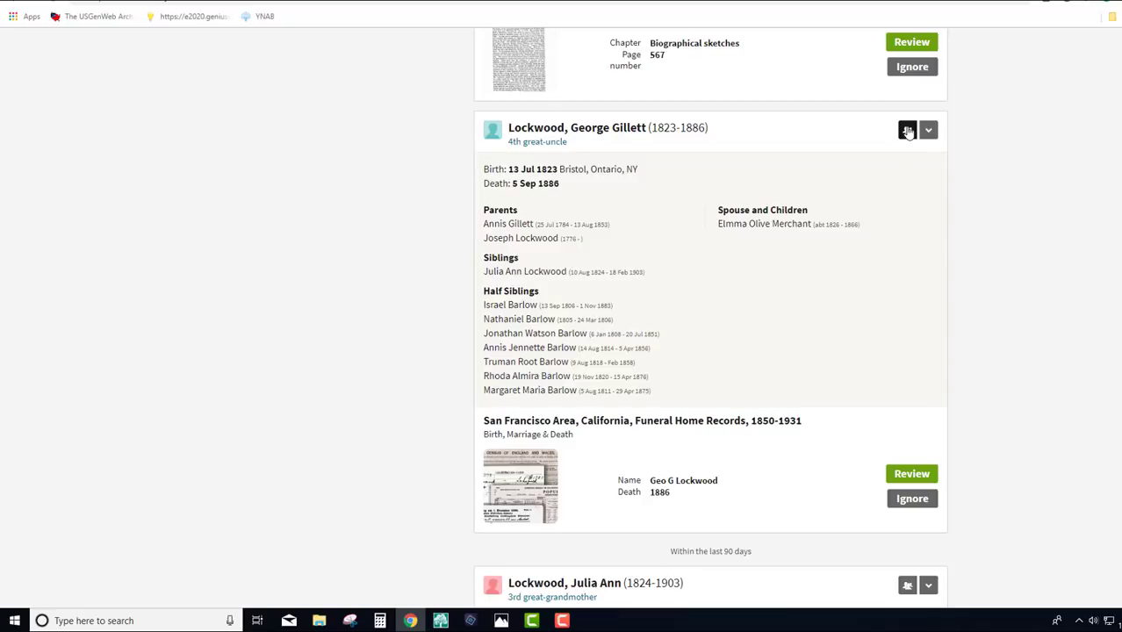
pyautogui.scroll(1, 1001, 234)
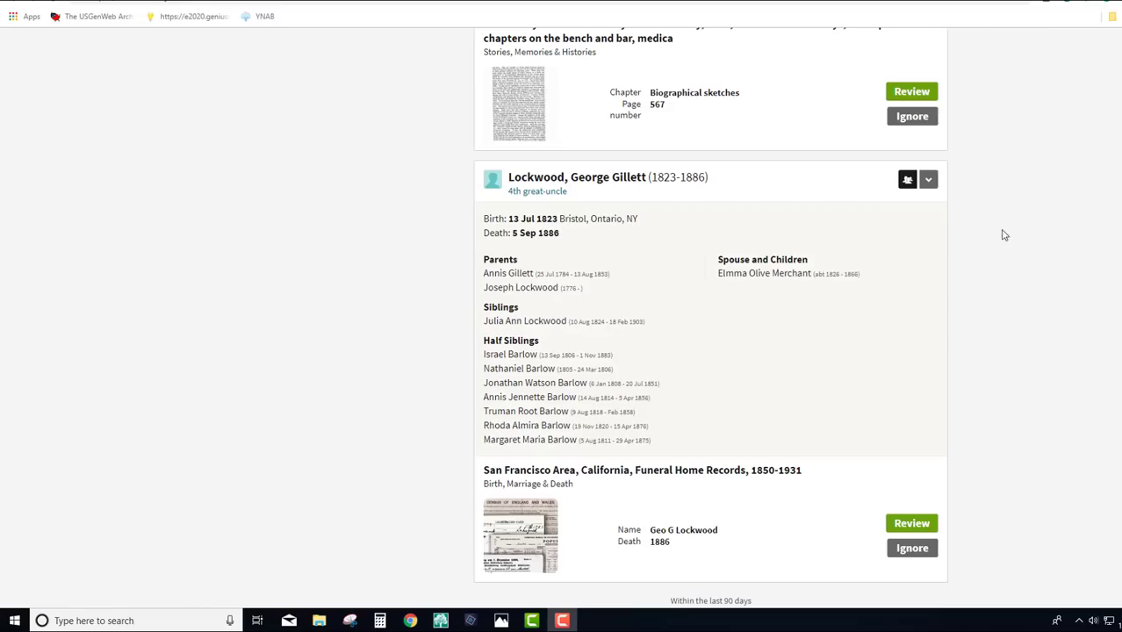
# Open the 4th great-uncle's own hints and examine the full list of his new record hints
pyautogui.click(931, 183)
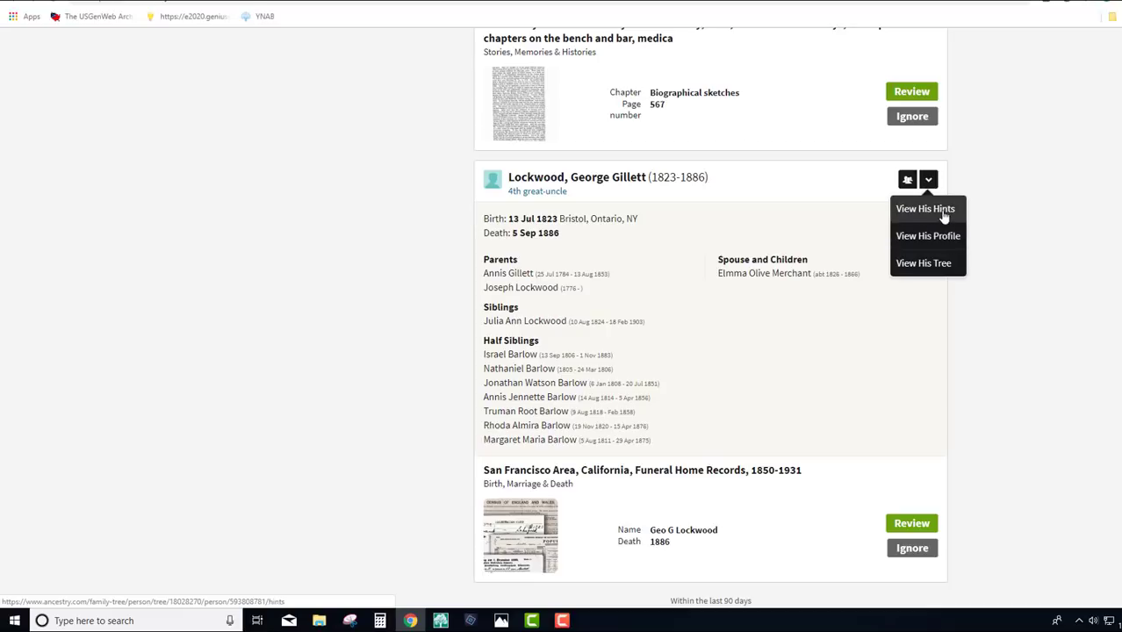
pyautogui.click(925, 209)
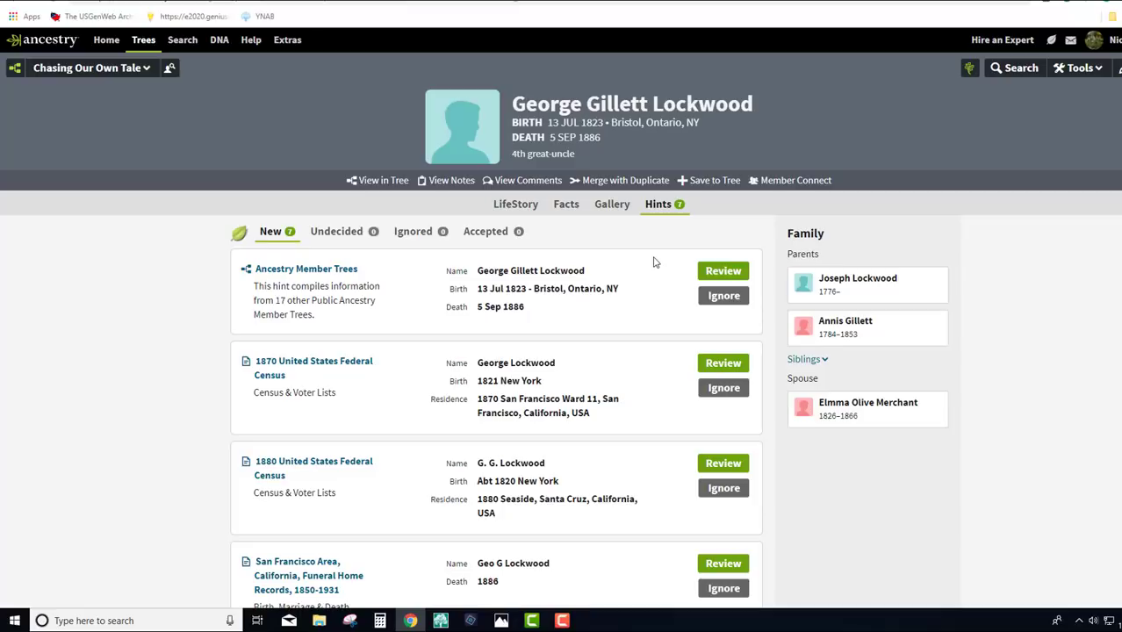
pyautogui.scroll(-1, 653, 338)
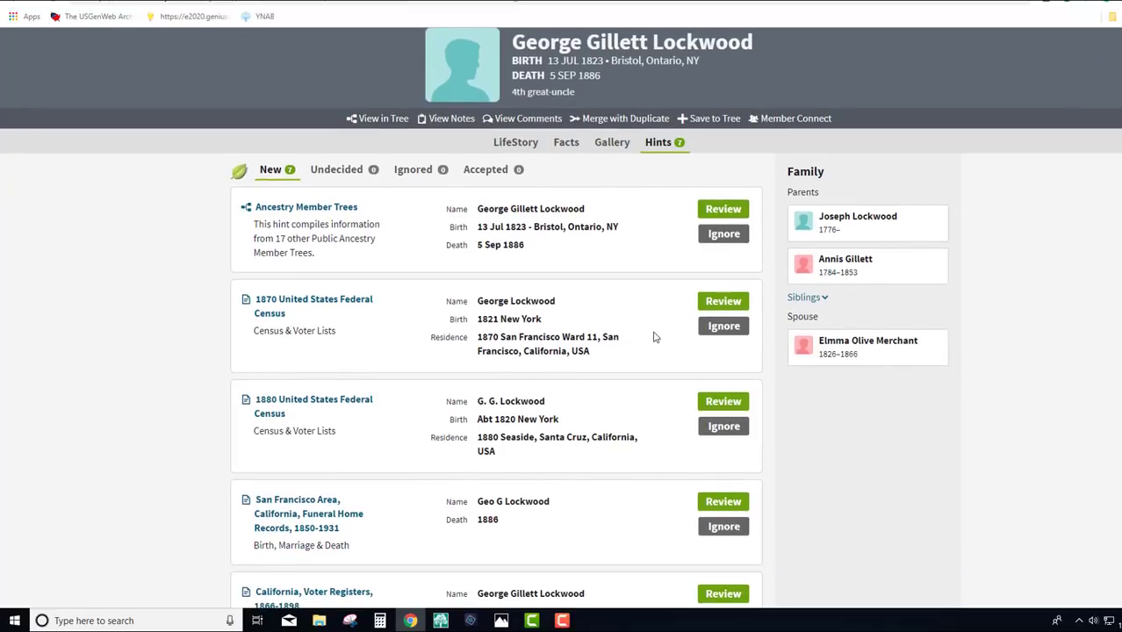
pyautogui.scroll(-1, 653, 337)
pyautogui.scroll(-1, 653, 337)
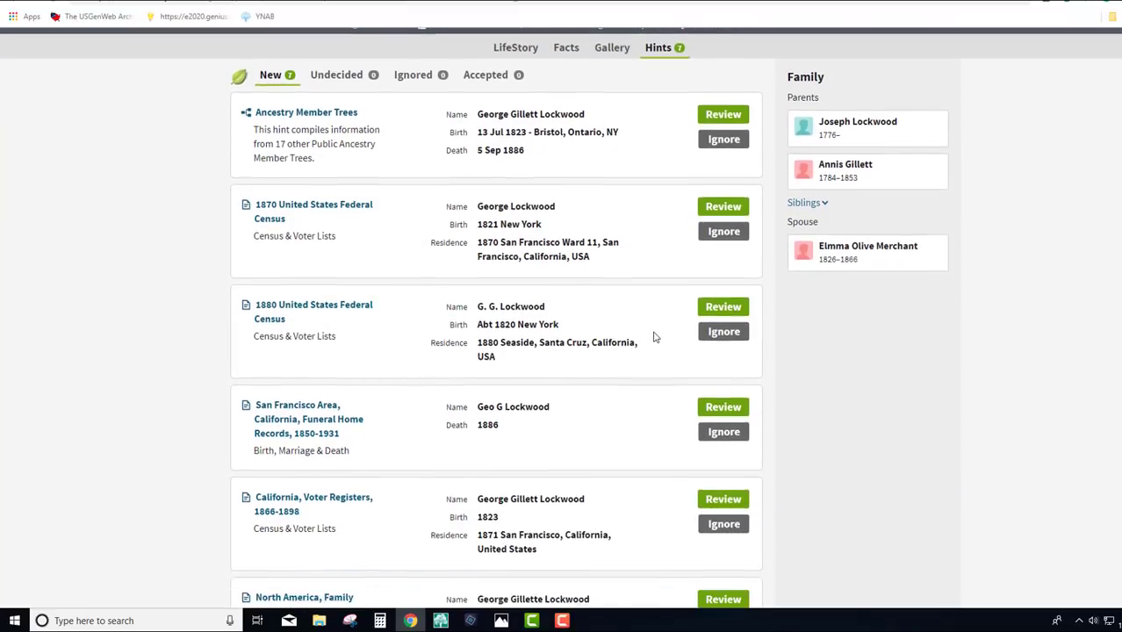
pyautogui.scroll(-1, 653, 337)
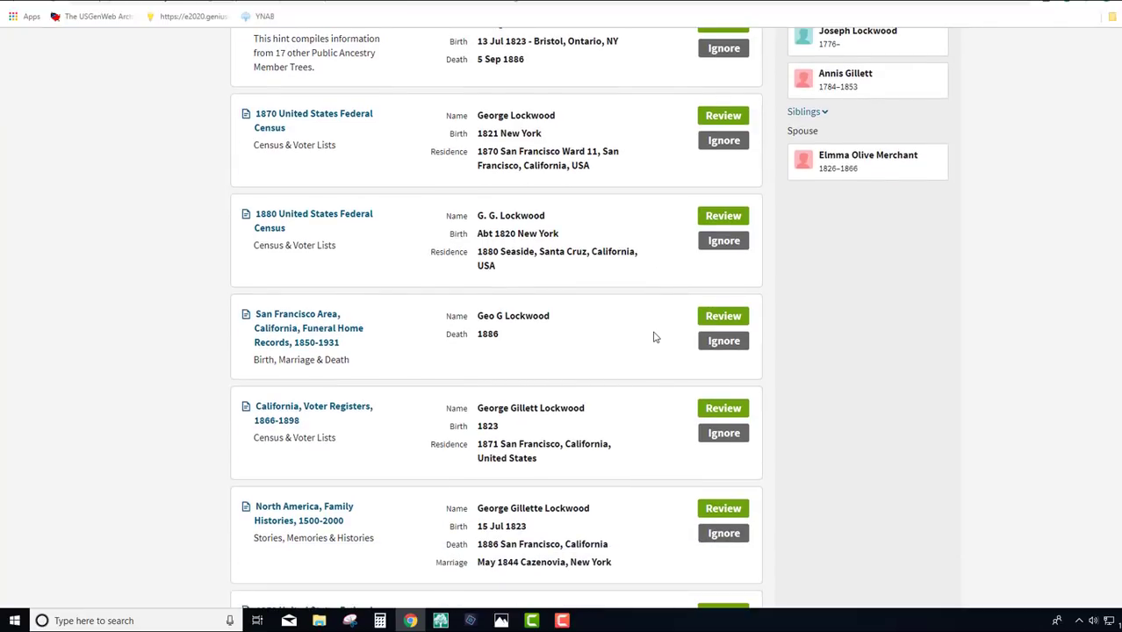
pyautogui.scroll(-2, 653, 337)
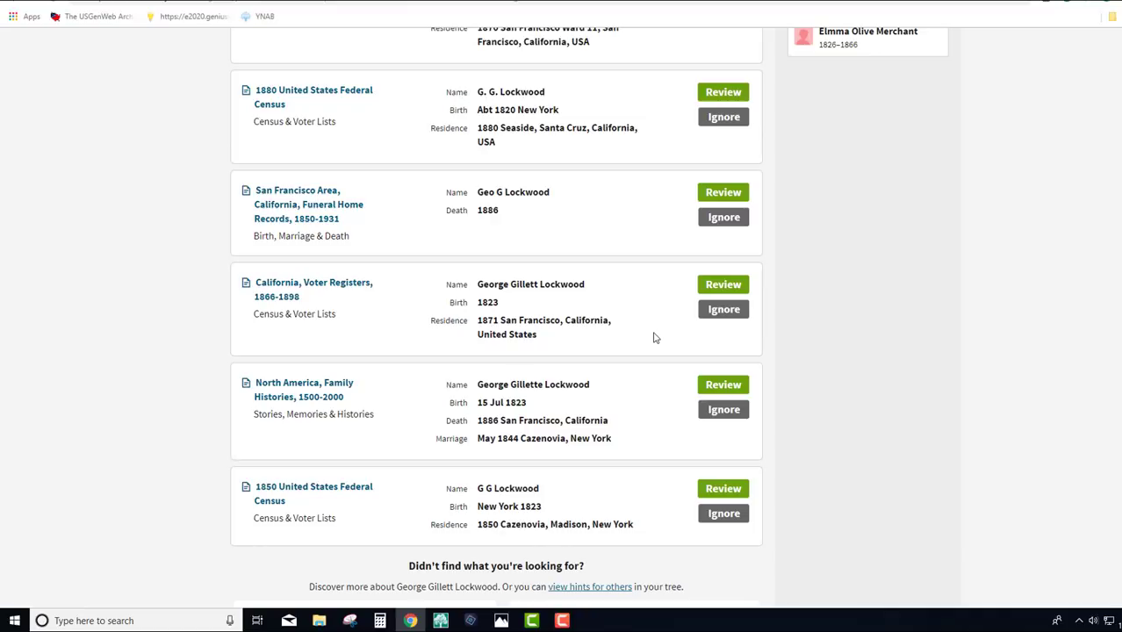
pyautogui.scroll(2, 653, 337)
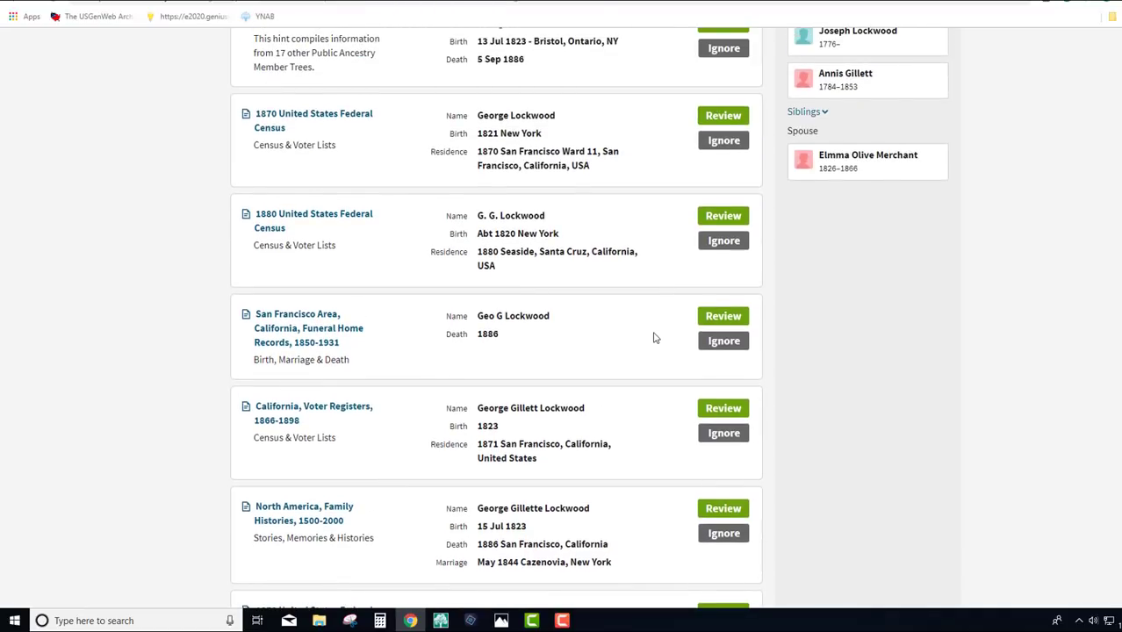
pyautogui.scroll(2, 653, 337)
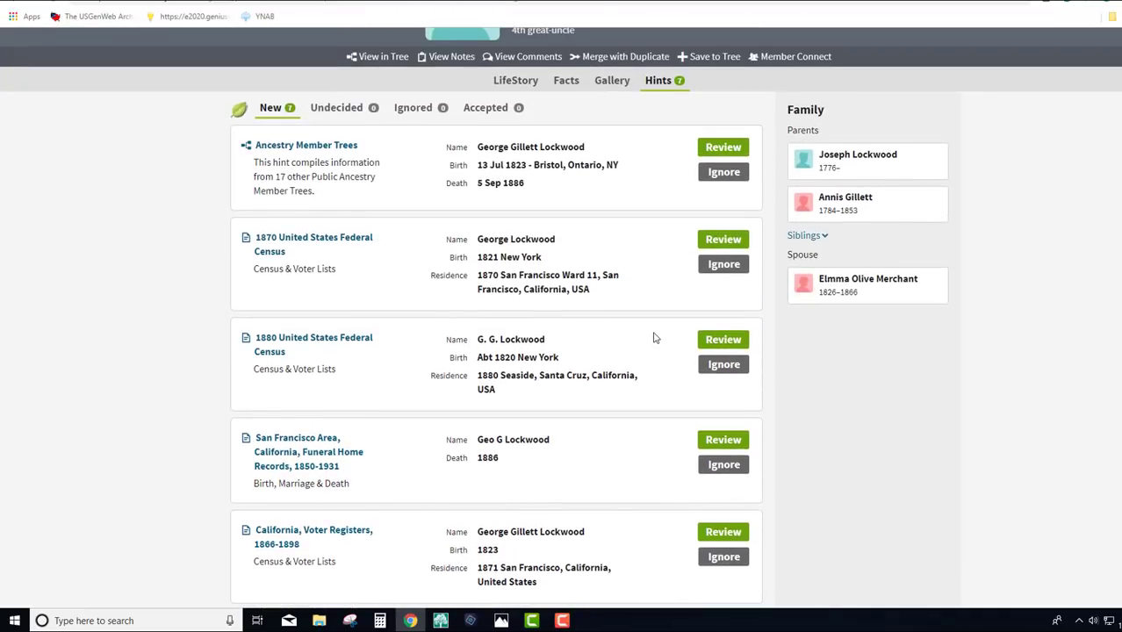
pyautogui.scroll(2, 653, 337)
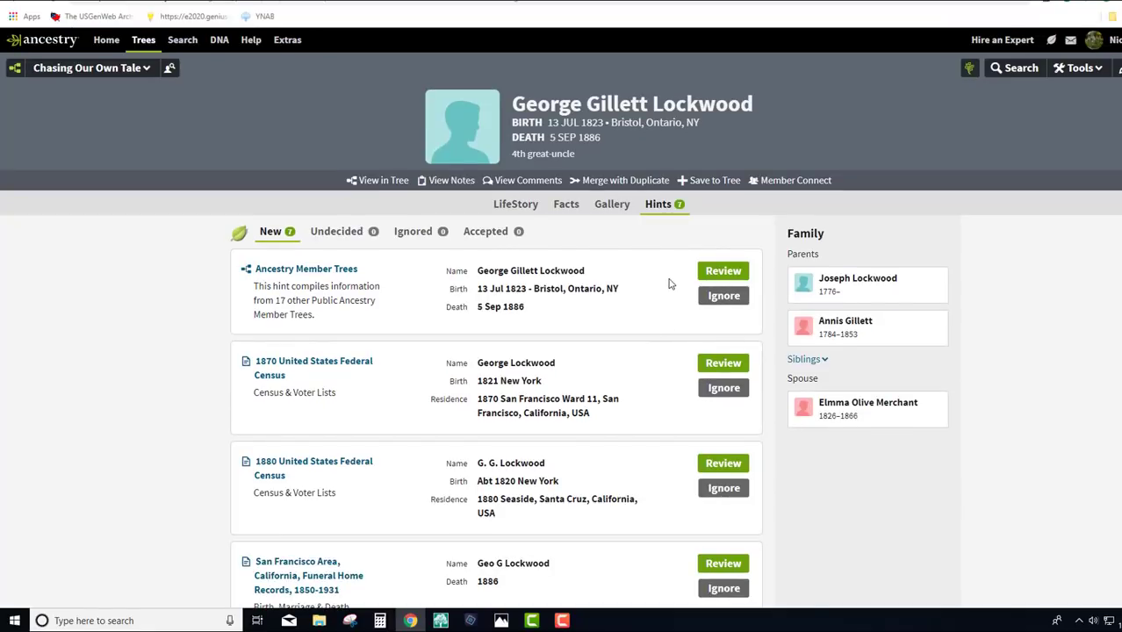
pyautogui.press('F10')
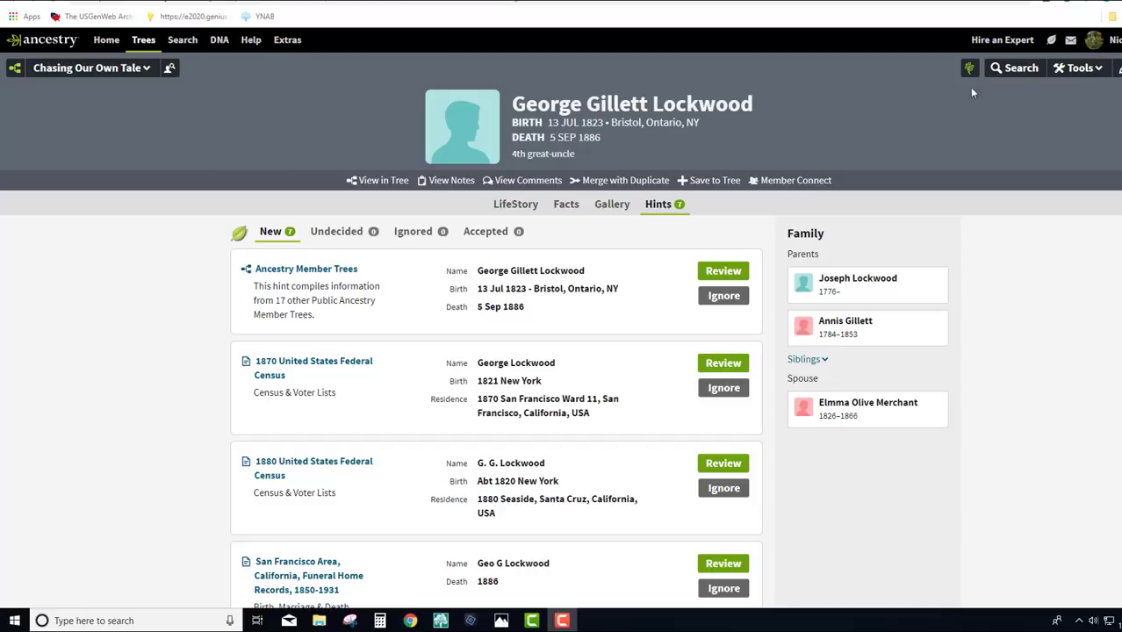
# Search for the 4th great-uncle's records from his profile, and open the image of the first U.S., Civil War Draft Registrations Records, 1863-1865 result
pyautogui.click(1014, 75)
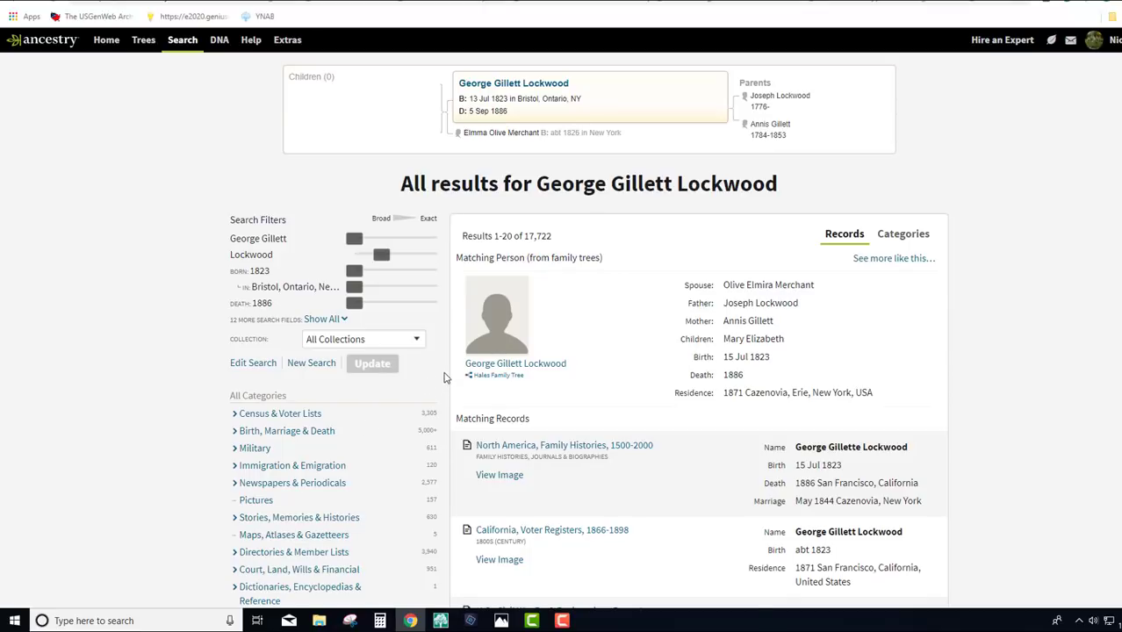
pyautogui.scroll(-3, 444, 378)
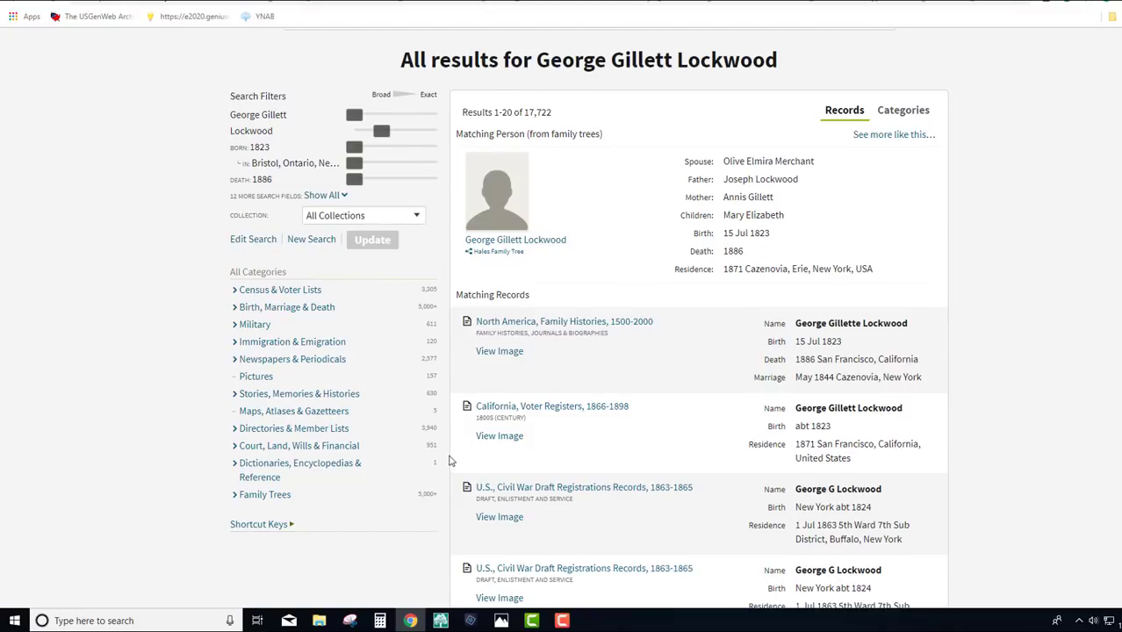
pyautogui.scroll(-2, 449, 455)
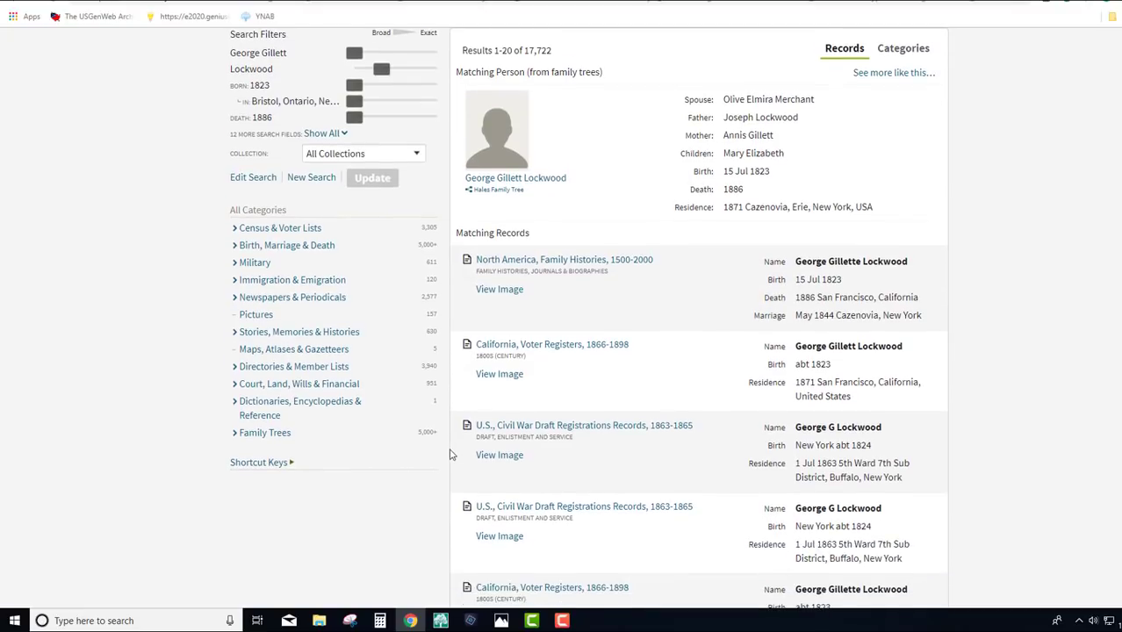
pyautogui.click(599, 429)
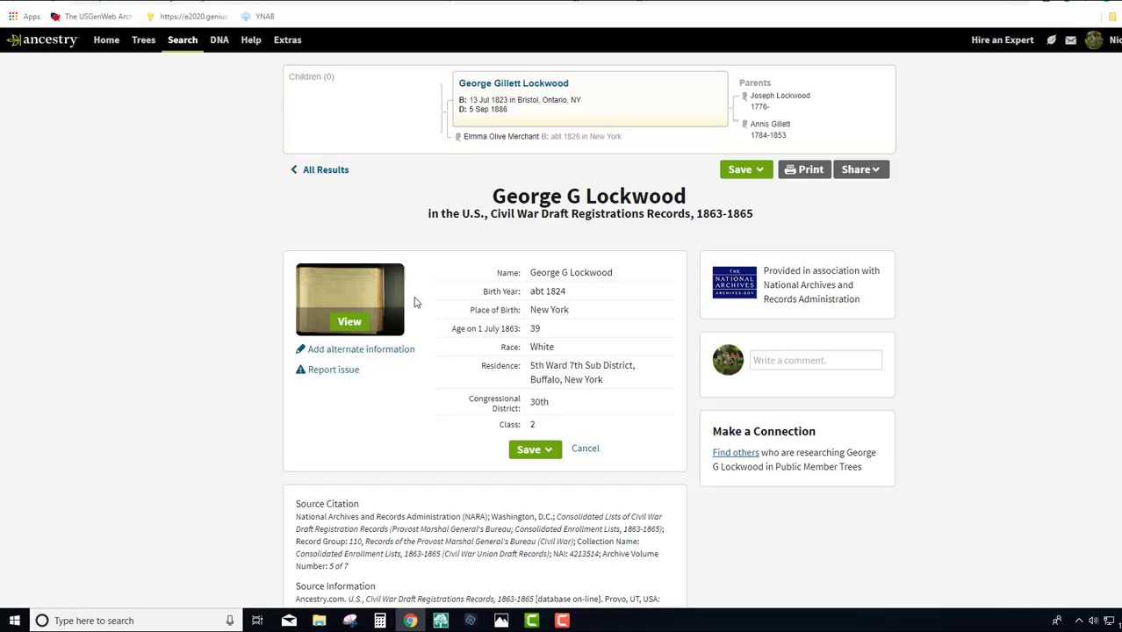
pyautogui.click(321, 306)
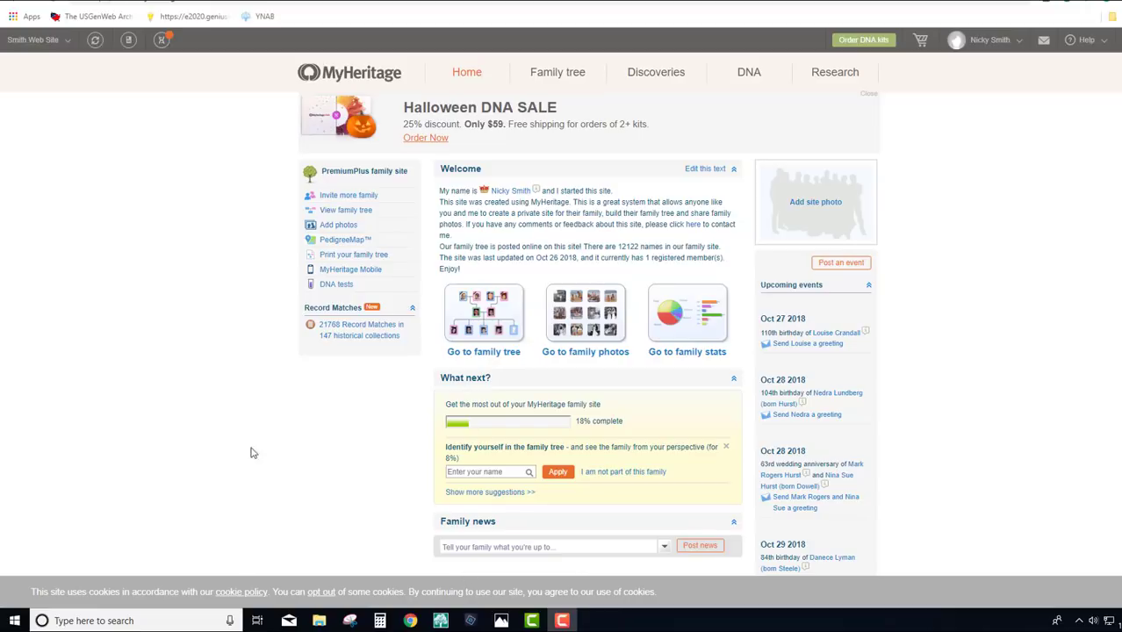
# In MyHeritage, open the record matches by source, check the match status options, and sort the sources by collection name
pyautogui.click(361, 336)
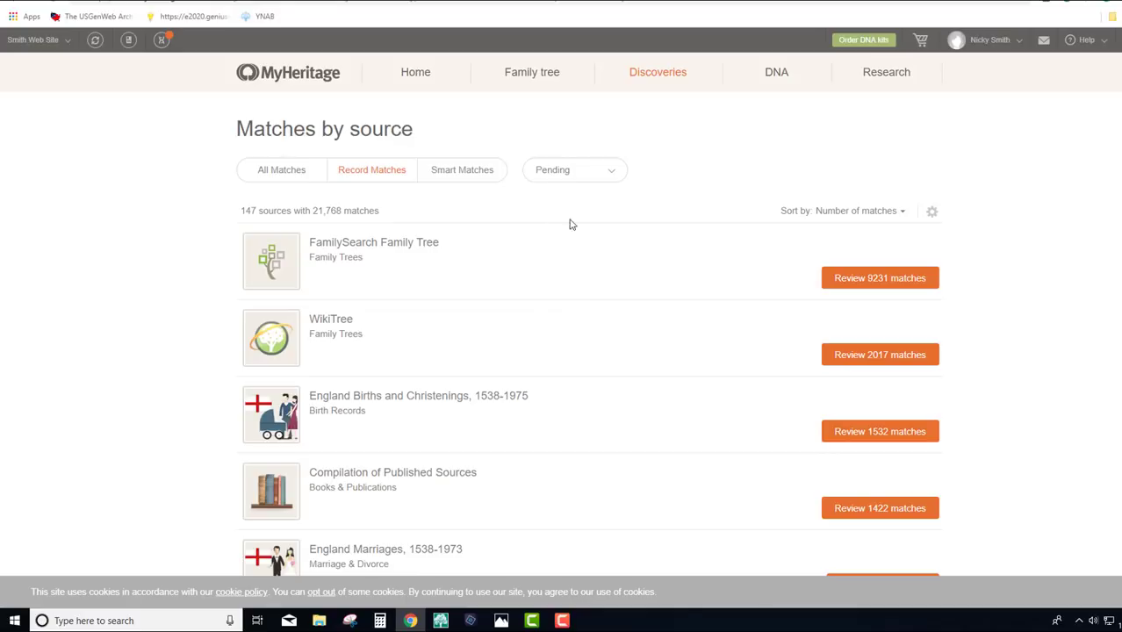
pyautogui.click(566, 177)
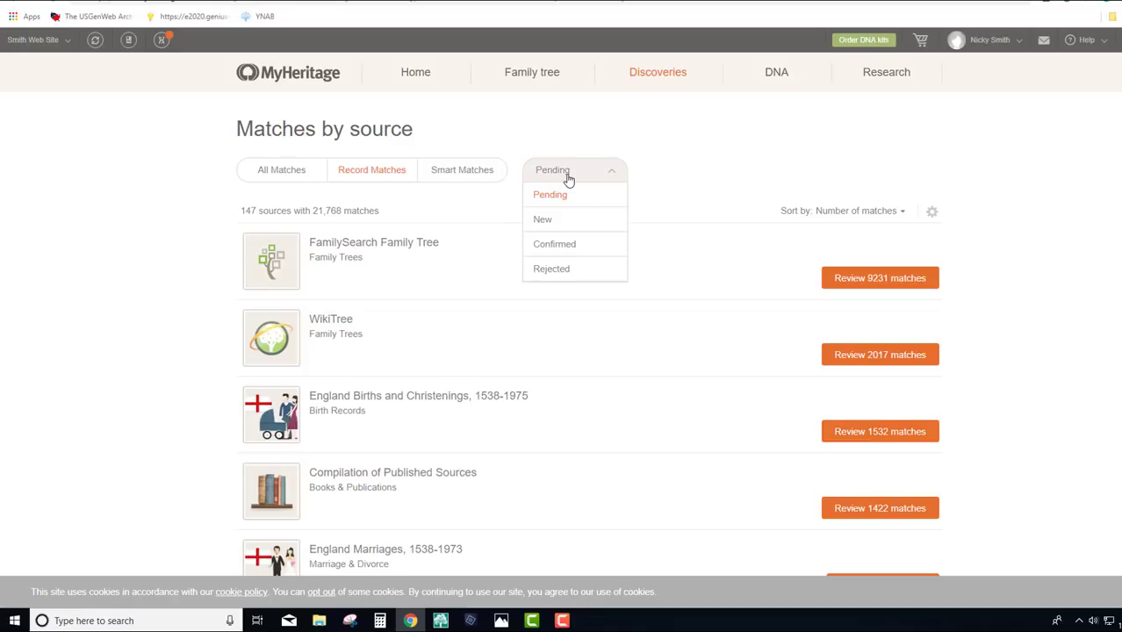
pyautogui.click(734, 235)
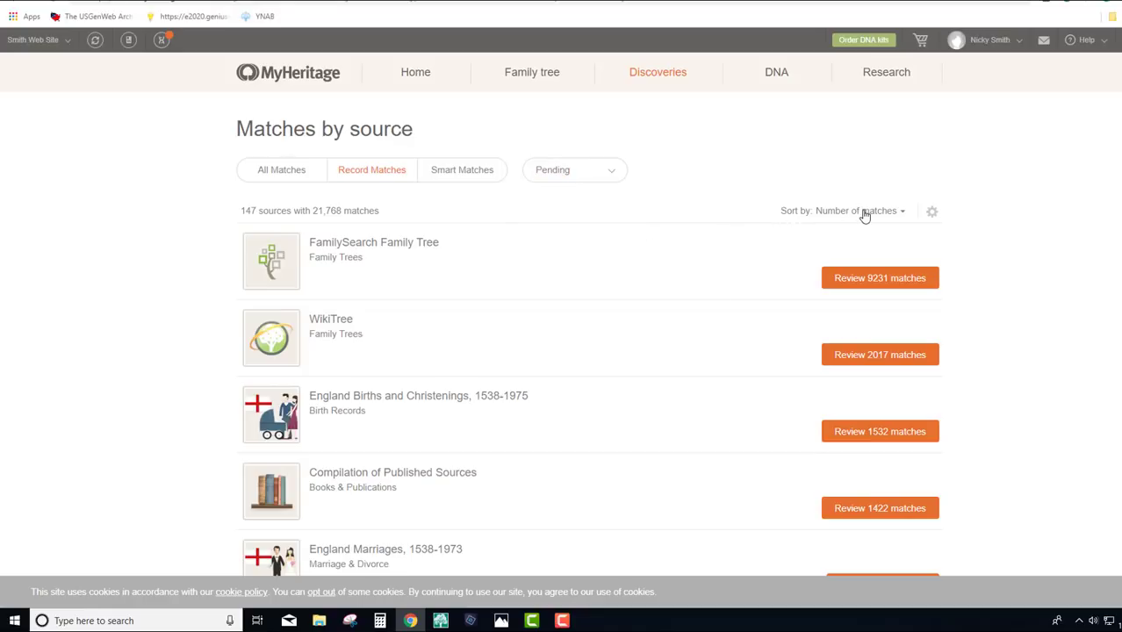
pyautogui.click(864, 216)
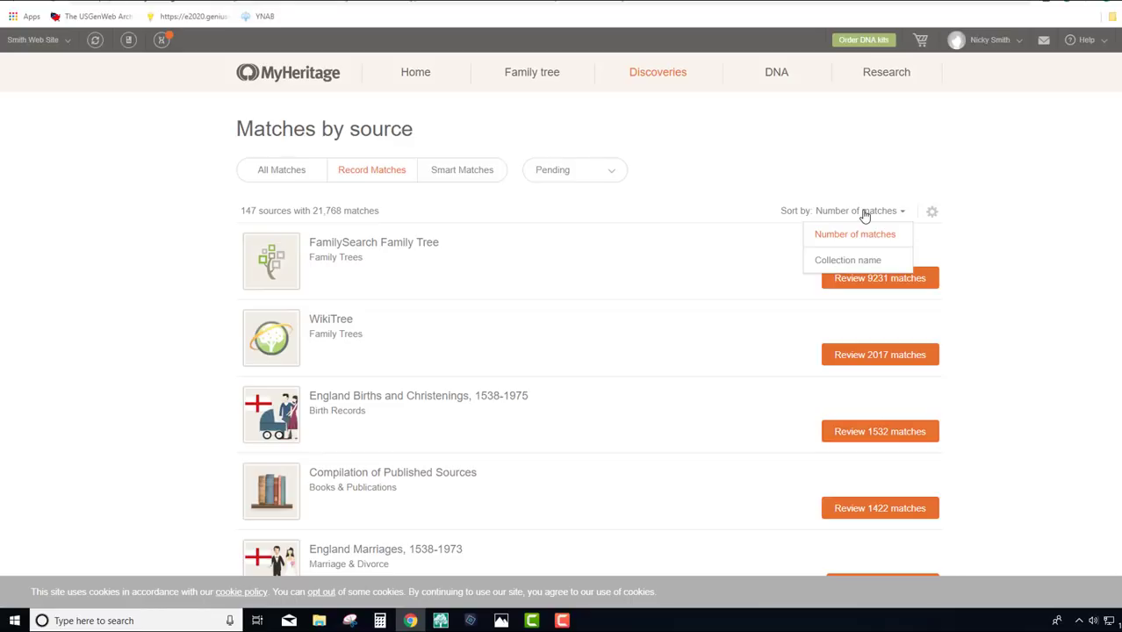
pyautogui.click(854, 261)
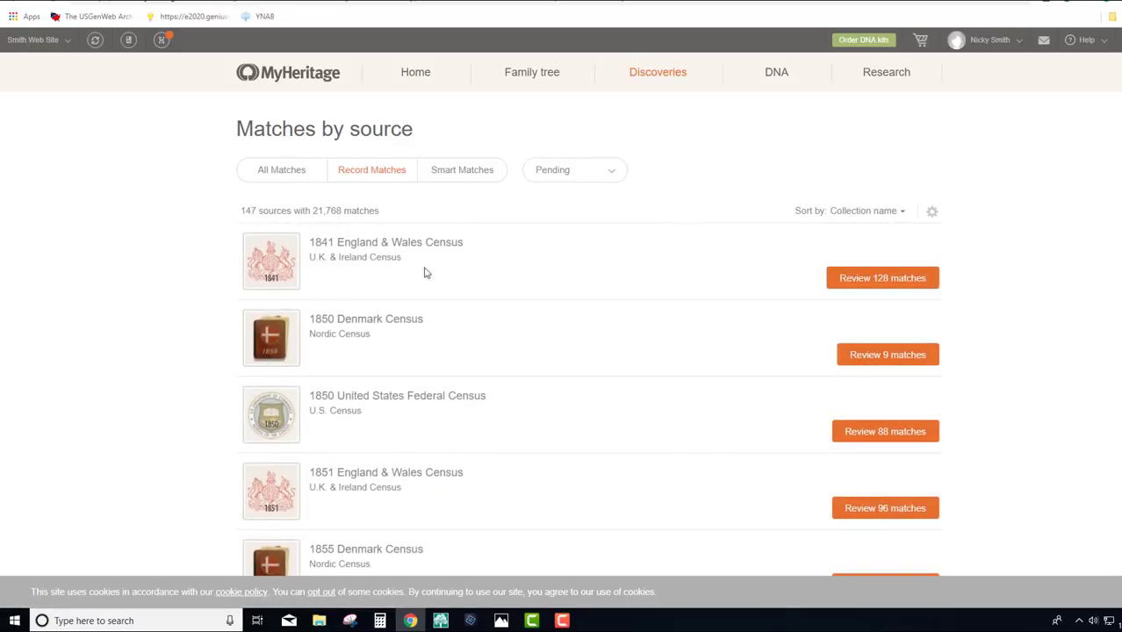
# Set the discovery settings to show only structured records (Vital, Census...), and look over the updated list of sources
pyautogui.click(933, 213)
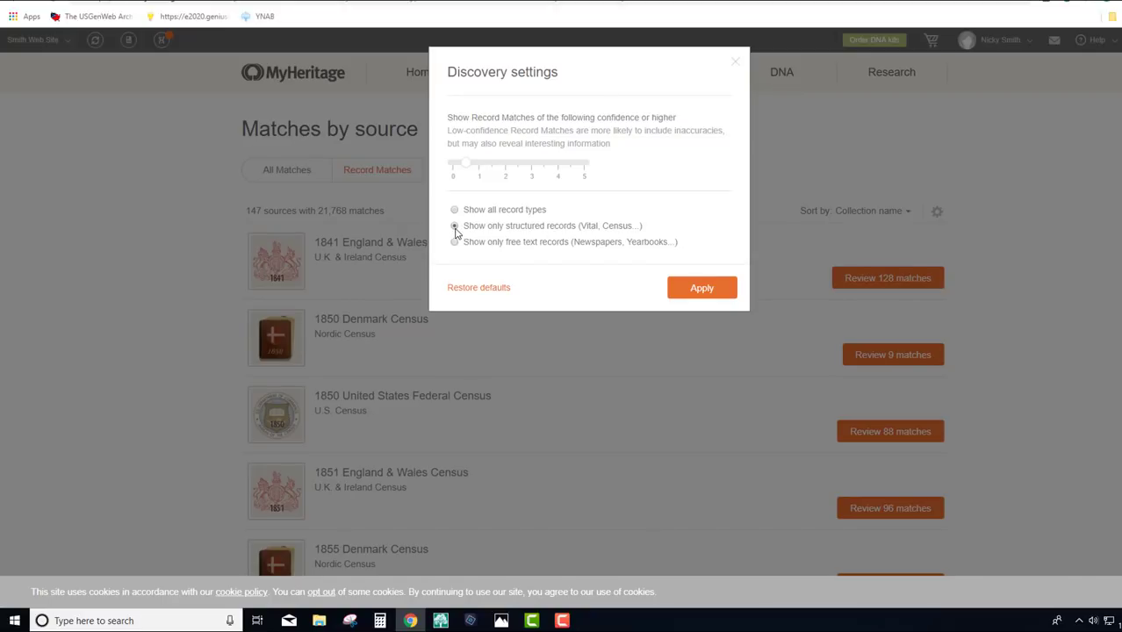
pyautogui.click(699, 291)
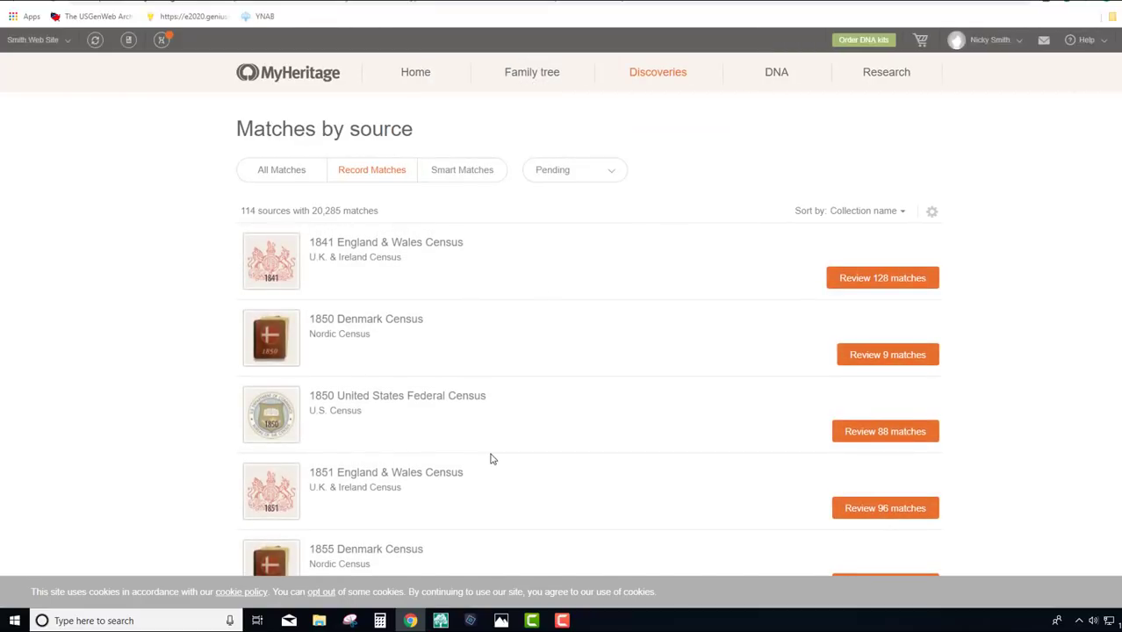
pyautogui.scroll(-2, 492, 459)
pyautogui.scroll(2, 492, 459)
# Set the discovery settings to show only free text records (Newspapers, Yearbooks...)
pyautogui.click(932, 214)
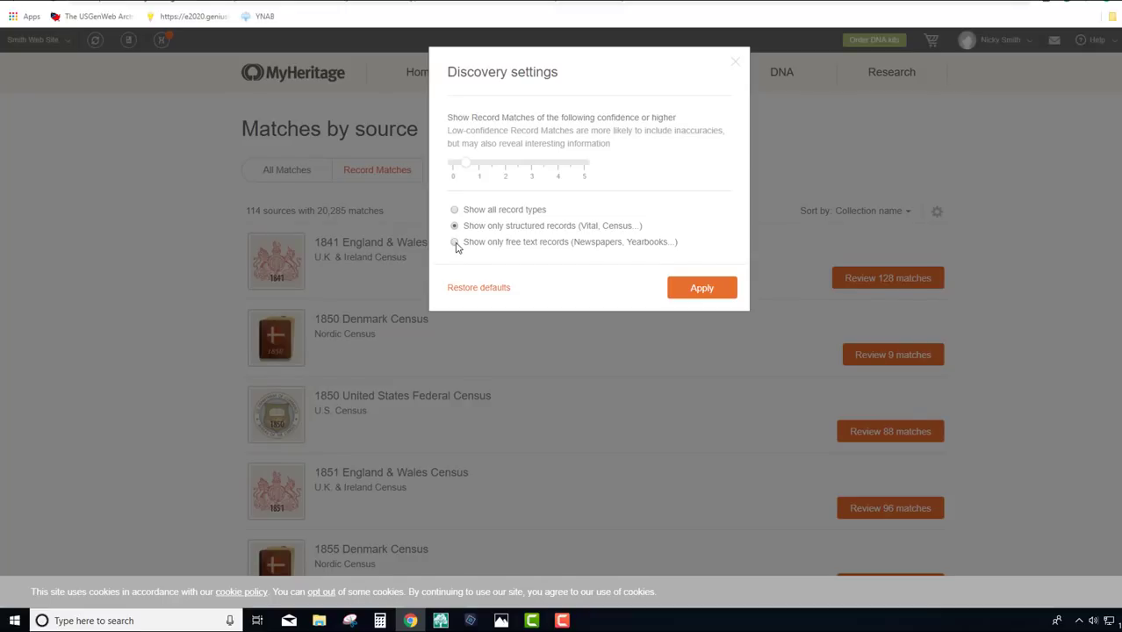
pyautogui.click(455, 242)
pyautogui.click(700, 289)
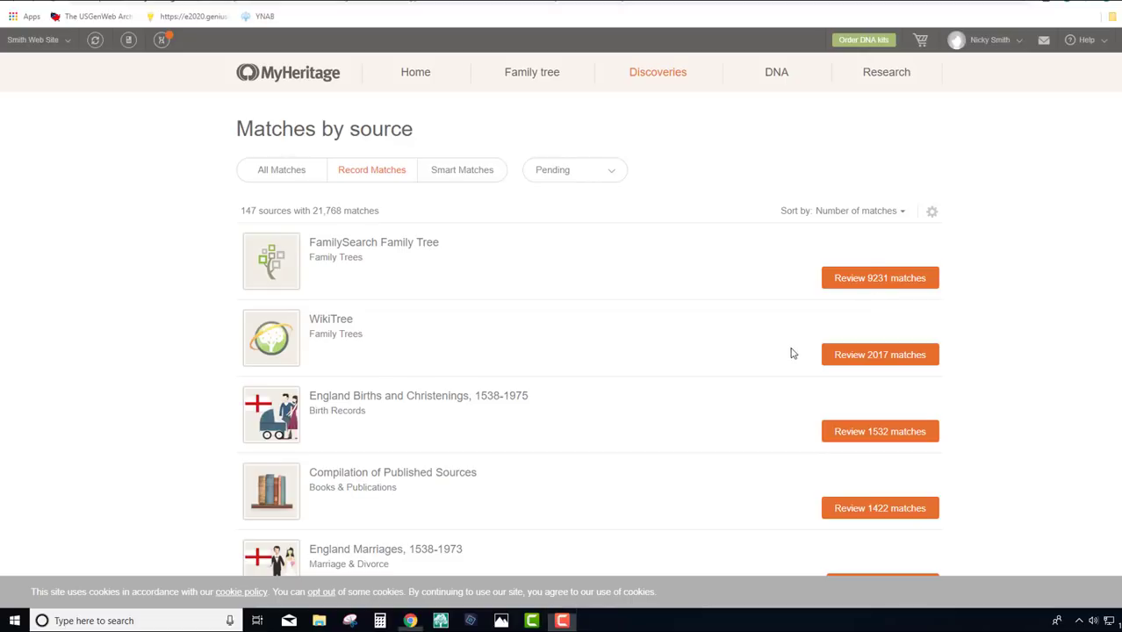
# Look through the sources sorted by number of matches and open the pending matches from Utah Death Certificates, 1904 - 1958
pyautogui.scroll(-2, 790, 360)
pyautogui.scroll(-2, 790, 364)
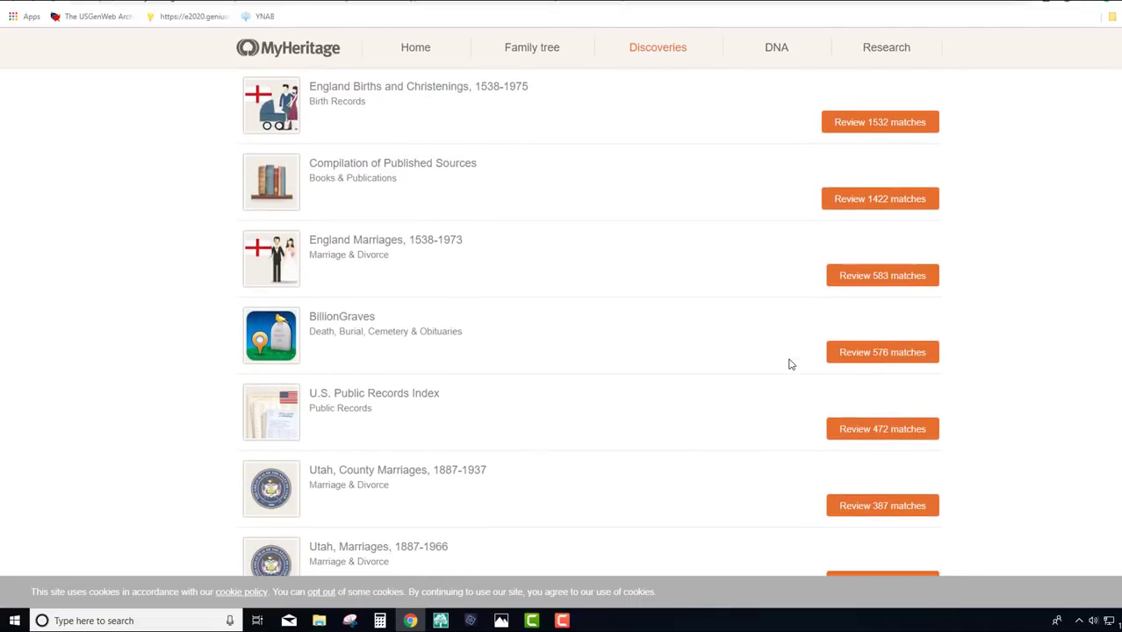
pyautogui.scroll(-1, 790, 365)
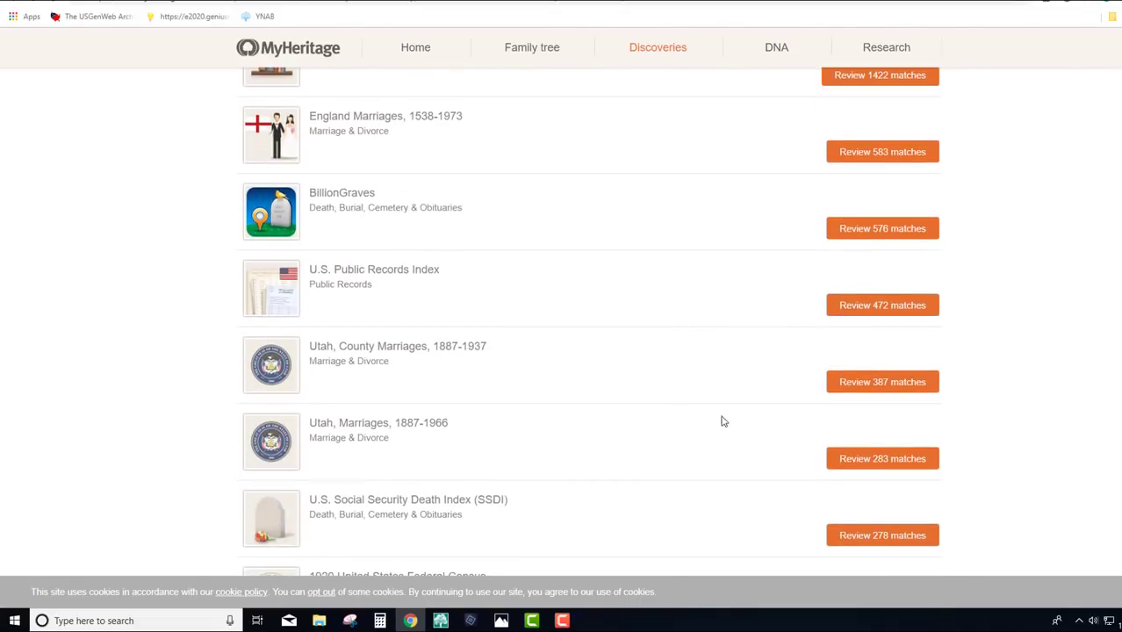
pyautogui.scroll(-1, 734, 429)
pyautogui.scroll(-3, 734, 428)
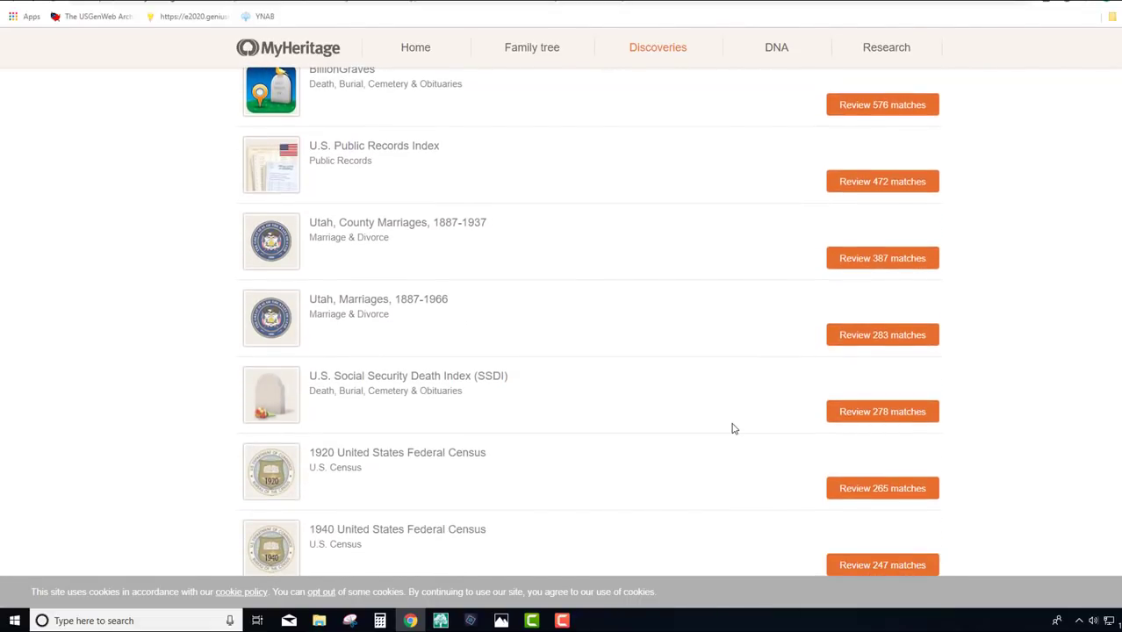
pyautogui.scroll(-9, 735, 429)
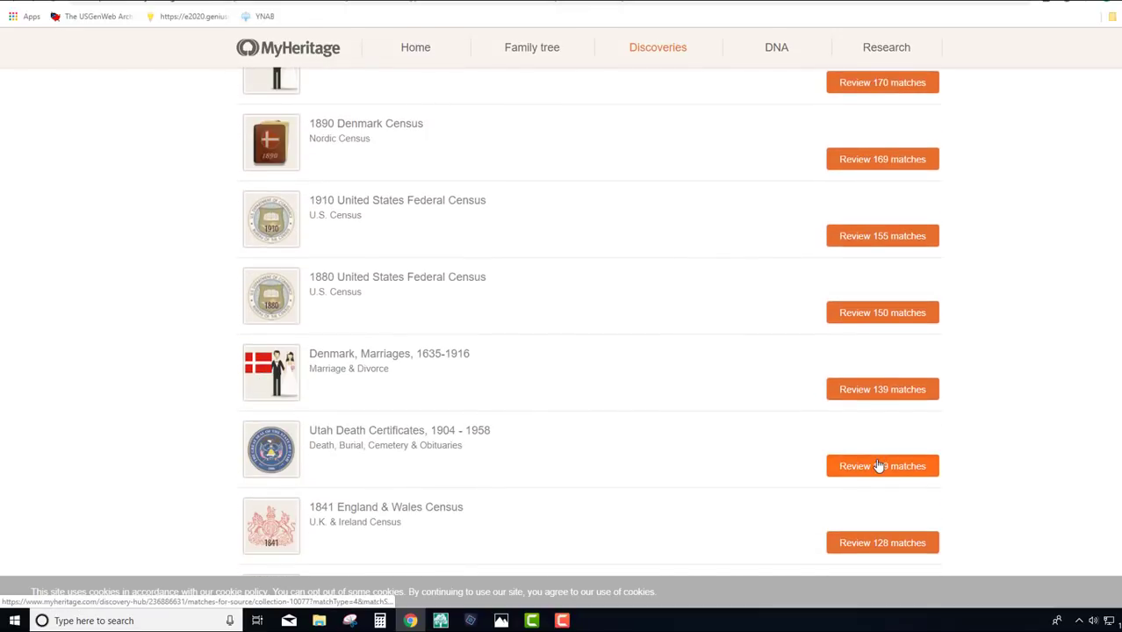
pyautogui.click(844, 463)
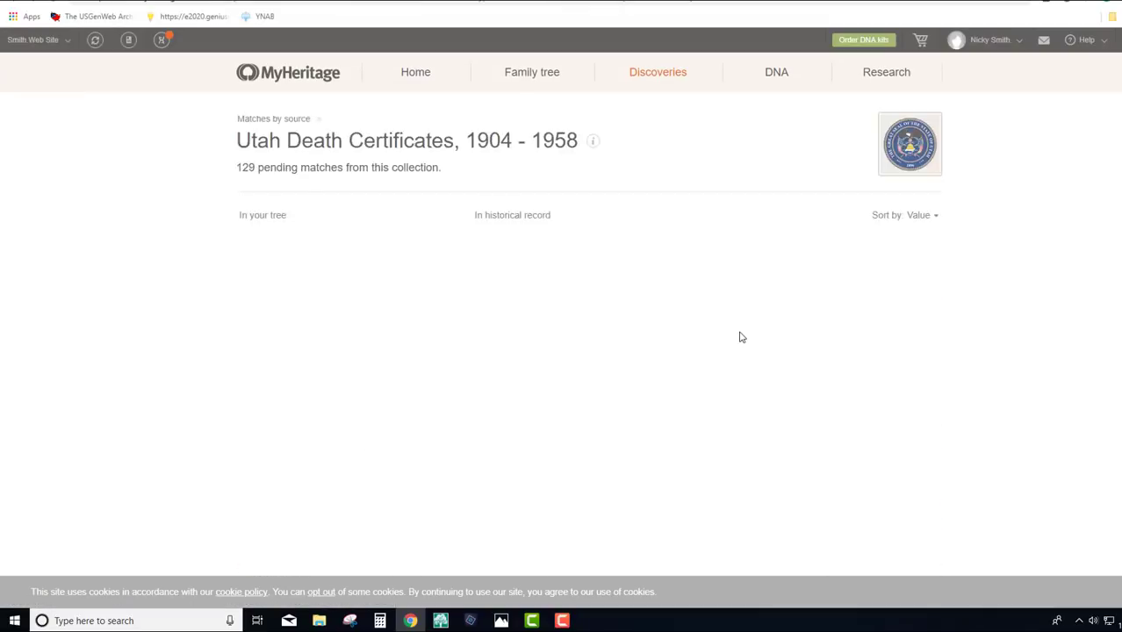
# Open the match for the girl who died in 1908 in Juab, Utah, and examine her record details and death certificate image
pyautogui.scroll(-5, 740, 338)
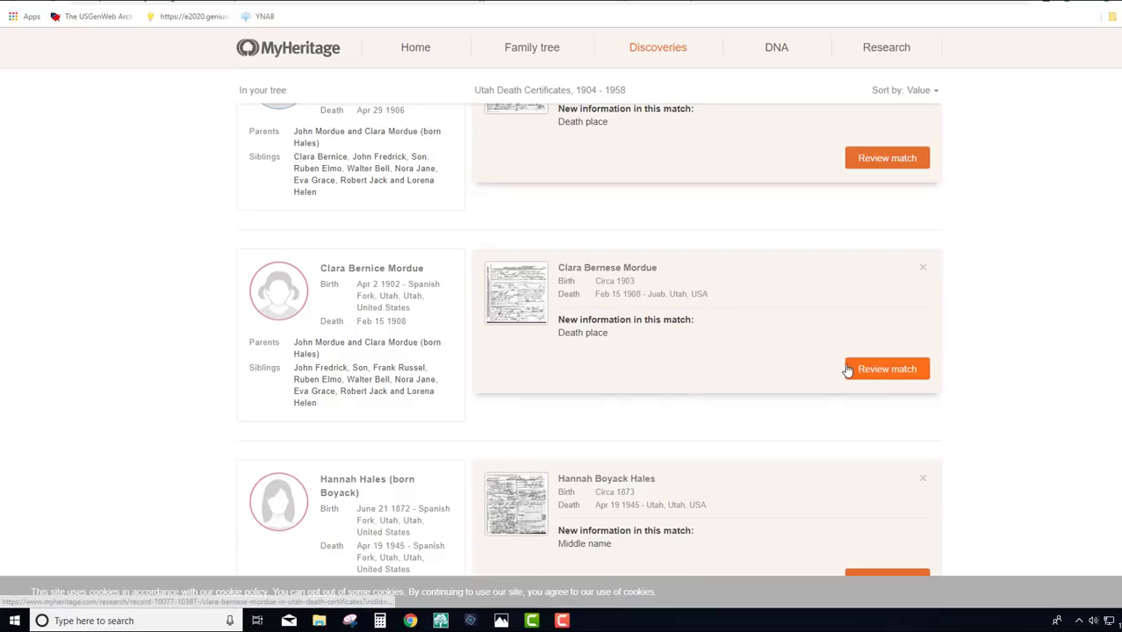
pyautogui.click(916, 370)
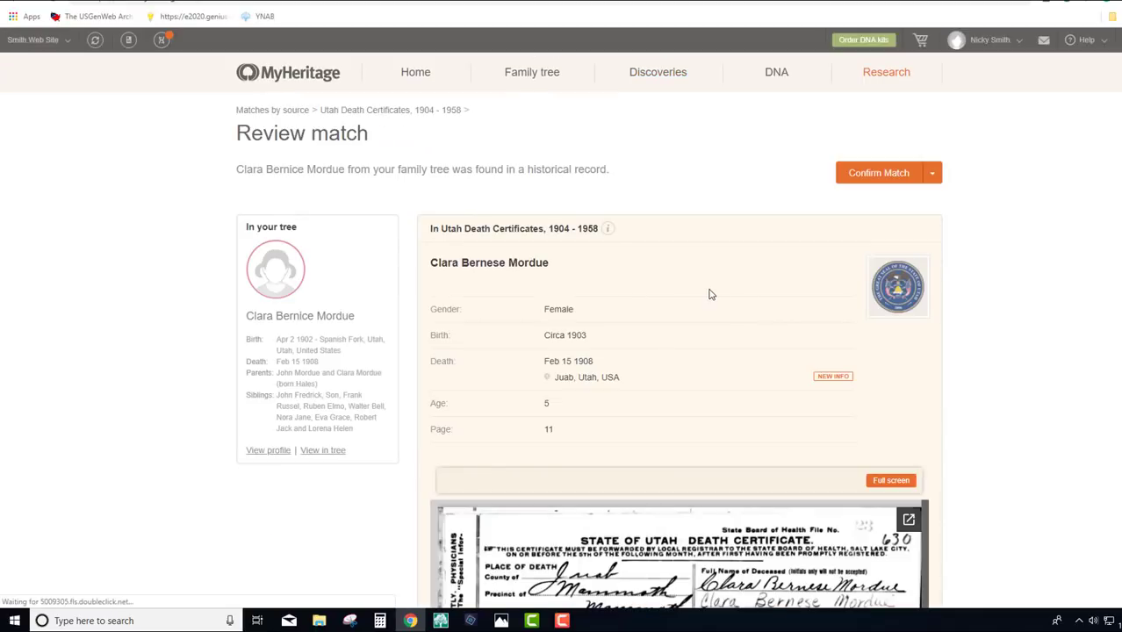
pyautogui.scroll(-2, 710, 293)
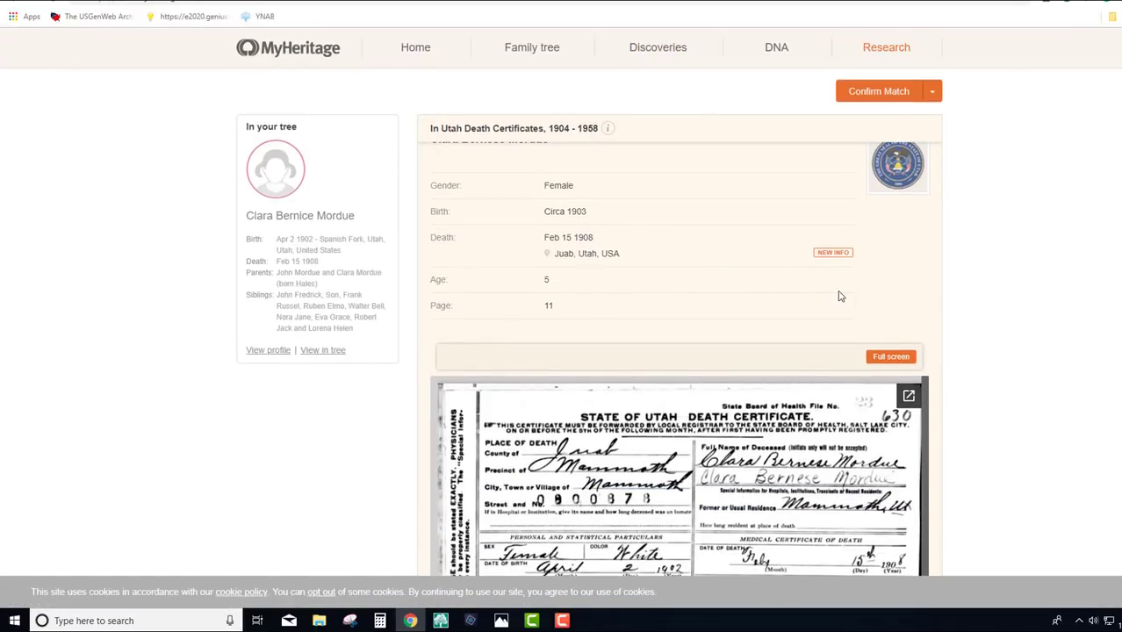
pyautogui.scroll(-2, 838, 296)
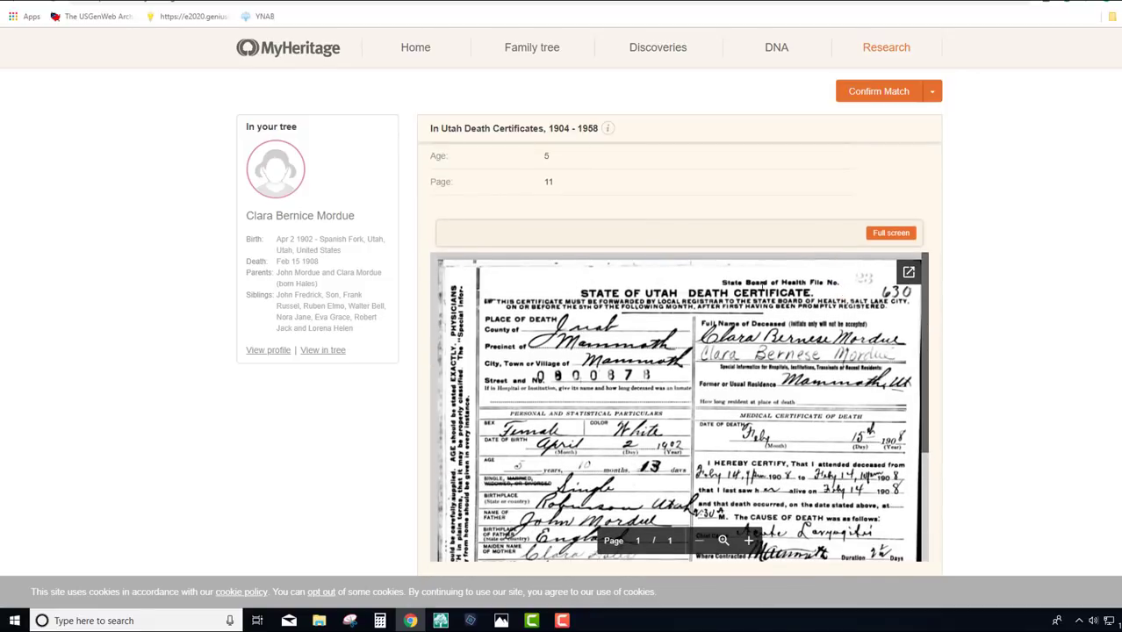
pyautogui.scroll(-3, 776, 286)
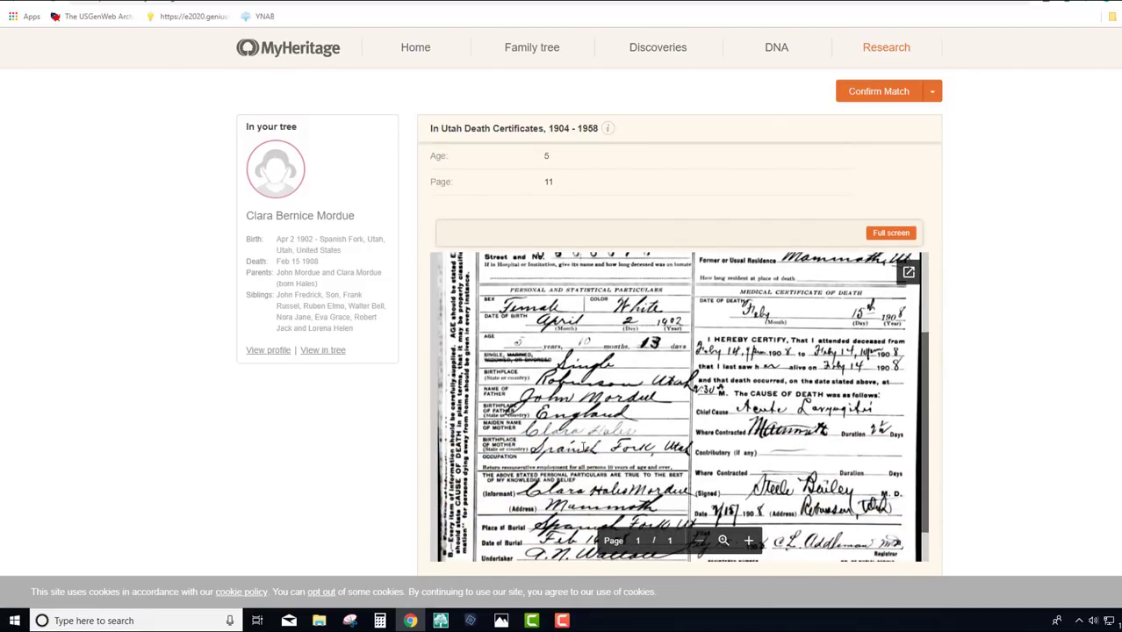
pyautogui.scroll(3, 682, 406)
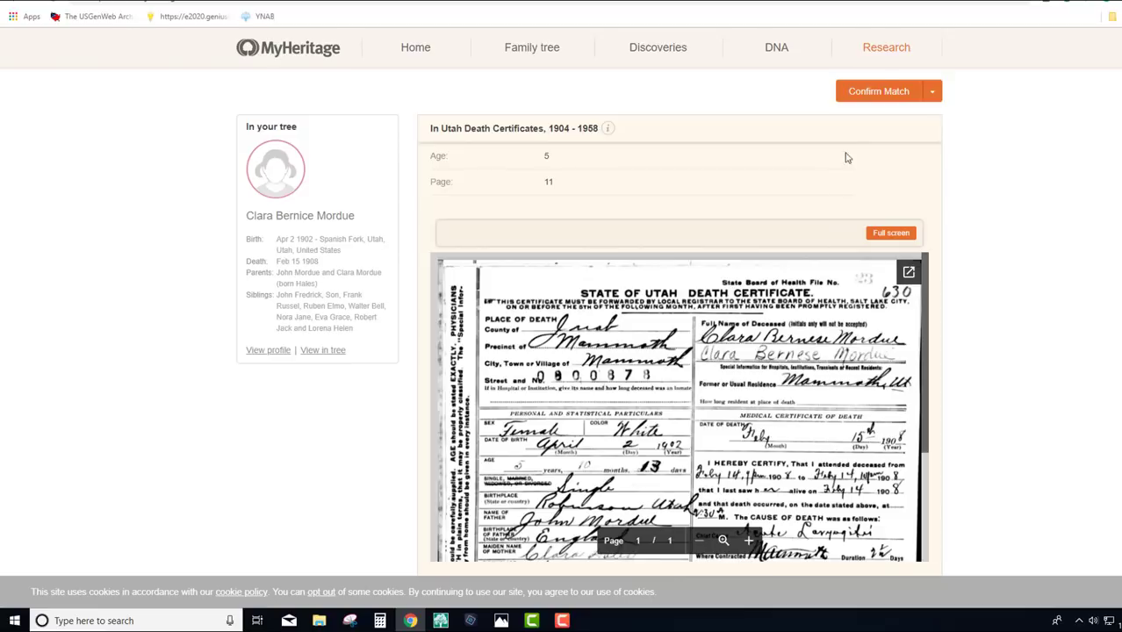
# Confirm the death certificate match, check the information to extract, and save it with the source citation to the family tree
pyautogui.click(889, 100)
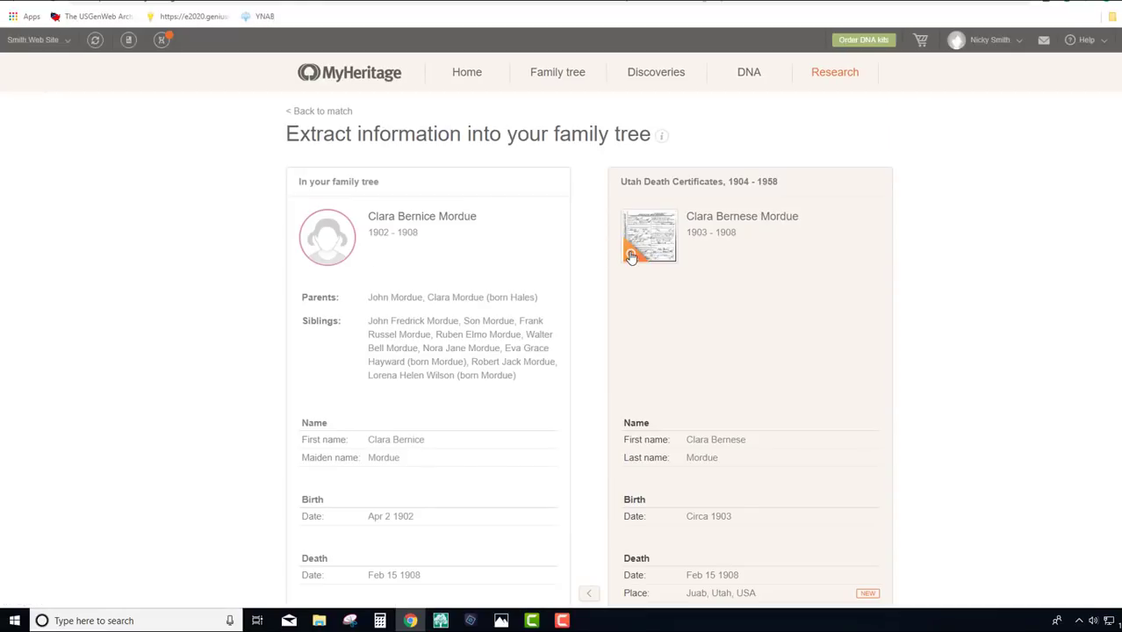
pyautogui.scroll(-2, 580, 336)
pyautogui.scroll(-3, 580, 338)
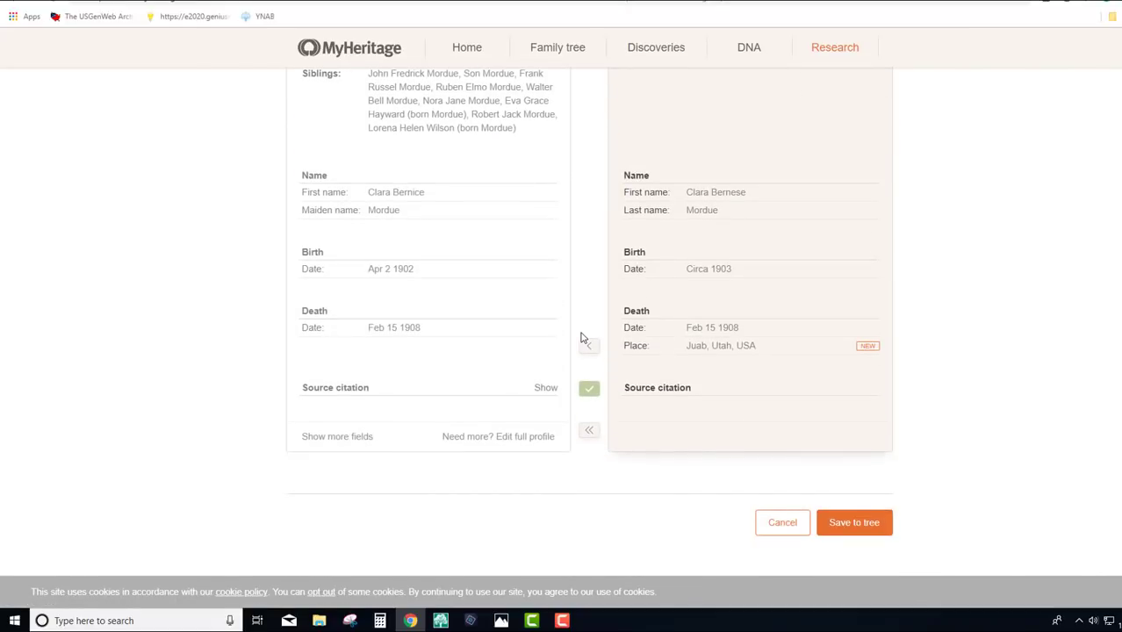
pyautogui.scroll(-1, 581, 338)
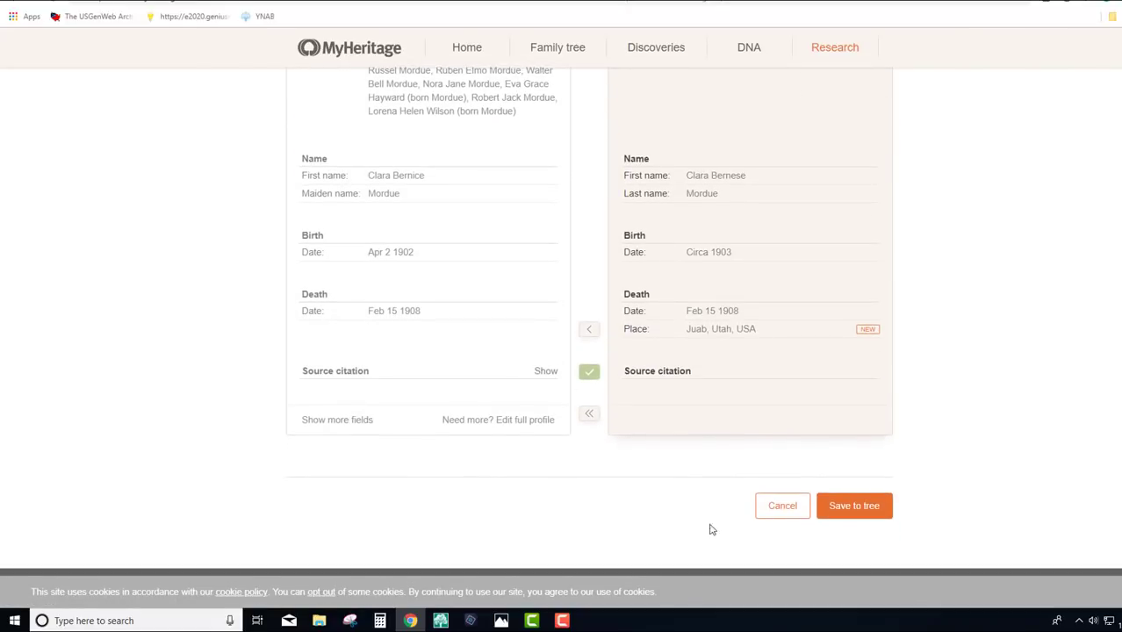
pyautogui.click(855, 512)
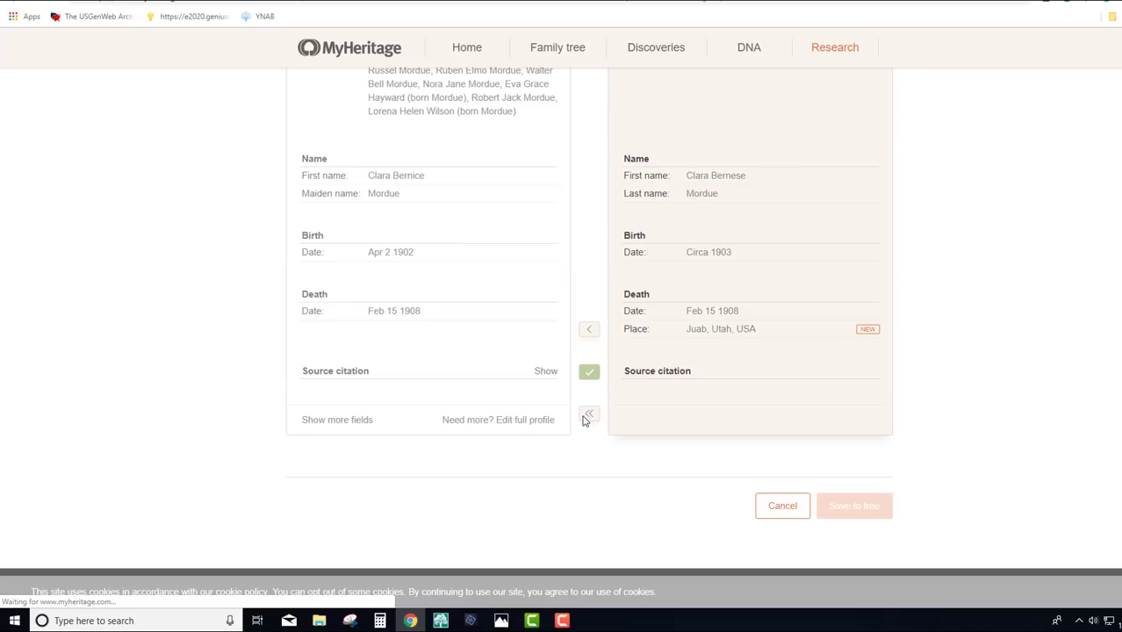
# From the family tree, open the record matches of the great-grandfather (1878–1918) and look through his pending matches
pyautogui.moveTo(534, 79)
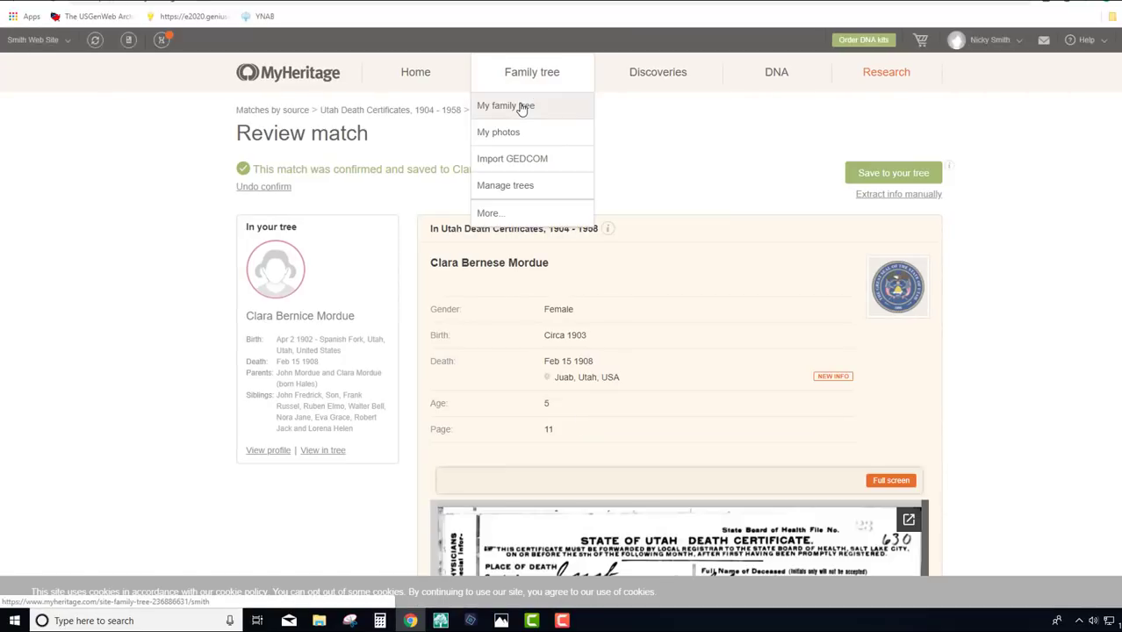
pyautogui.click(522, 108)
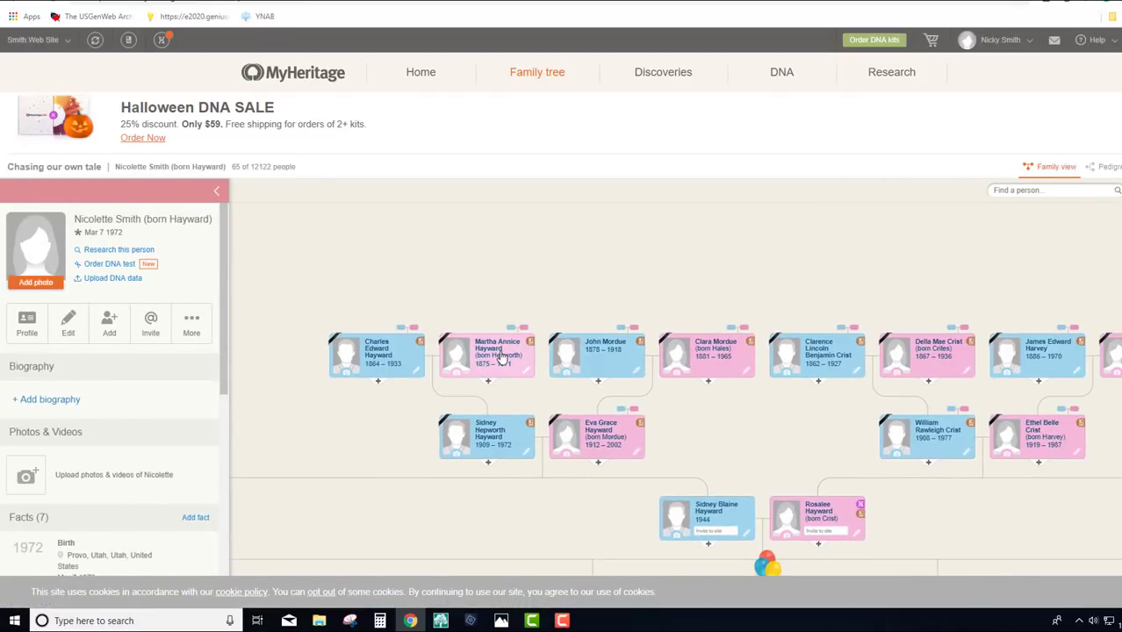
pyautogui.click(614, 358)
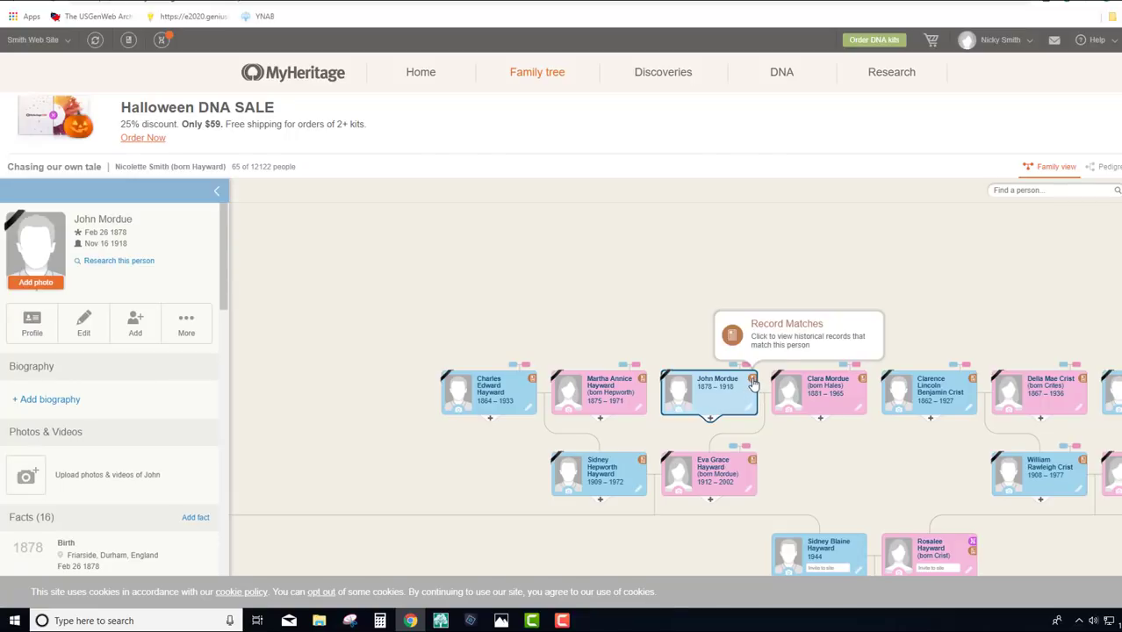
pyautogui.click(752, 384)
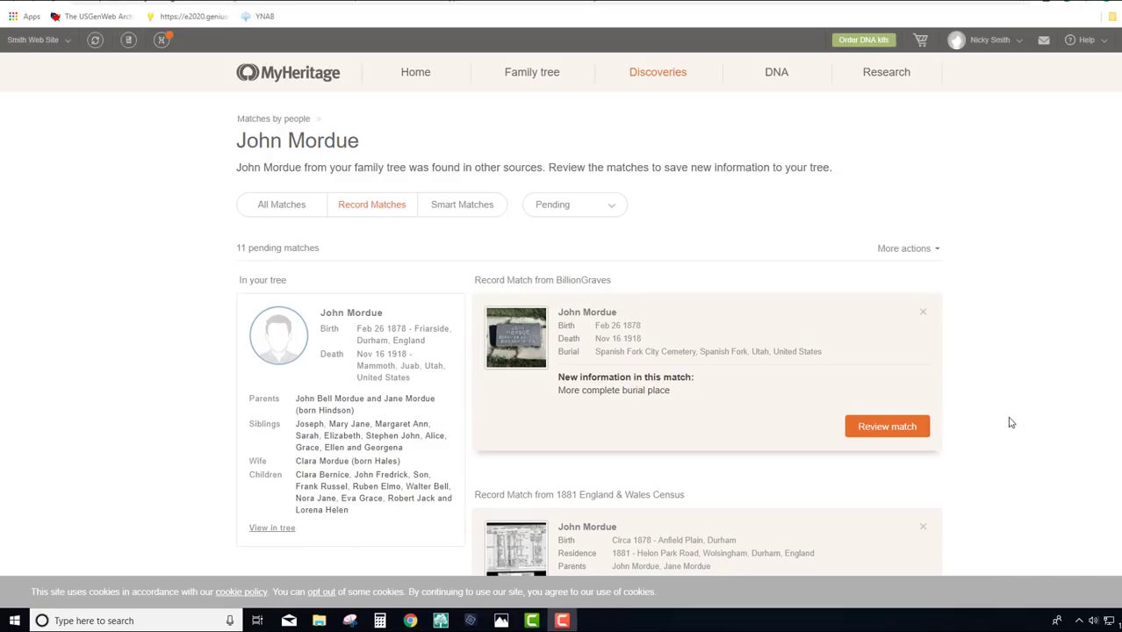
pyautogui.scroll(-2, 1010, 422)
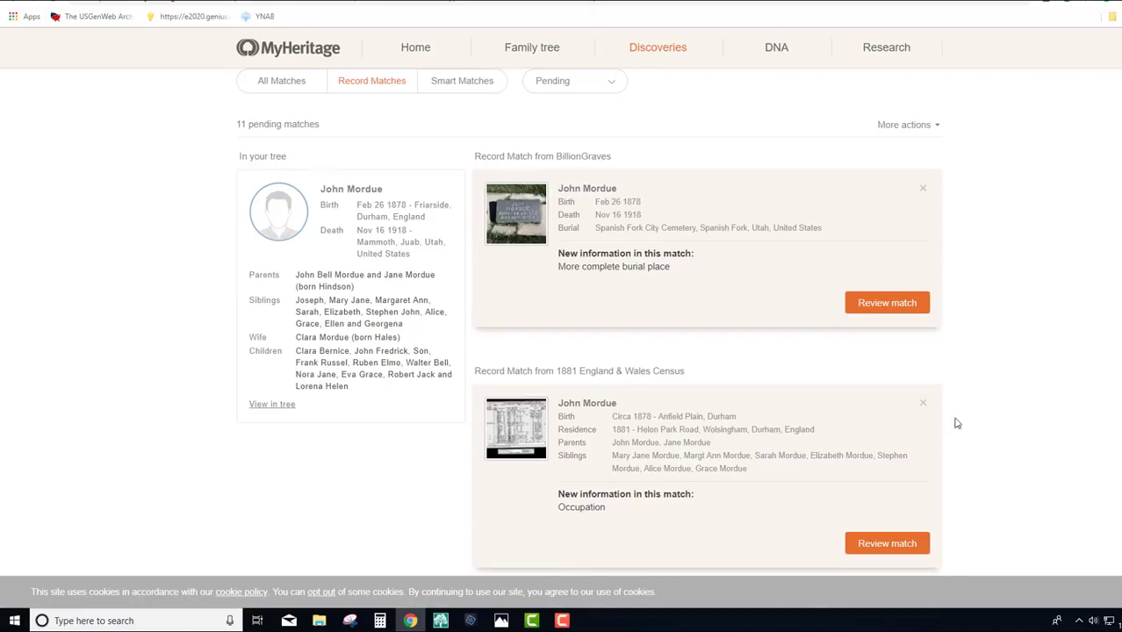
pyautogui.scroll(-5, 995, 445)
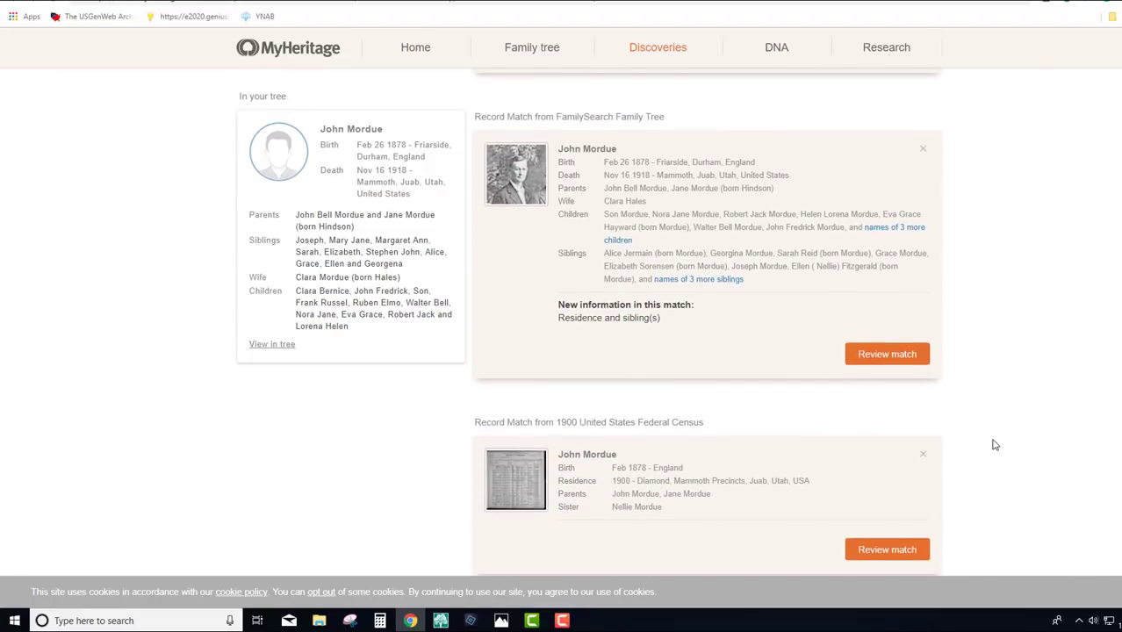
pyautogui.scroll(-4, 995, 445)
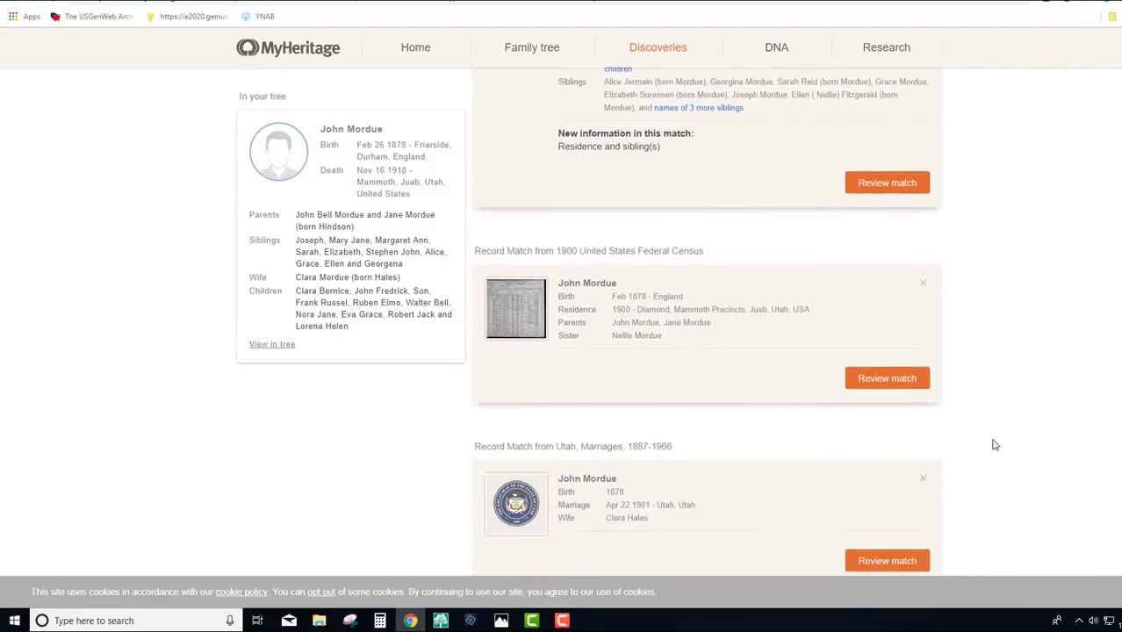
pyautogui.scroll(-3, 995, 445)
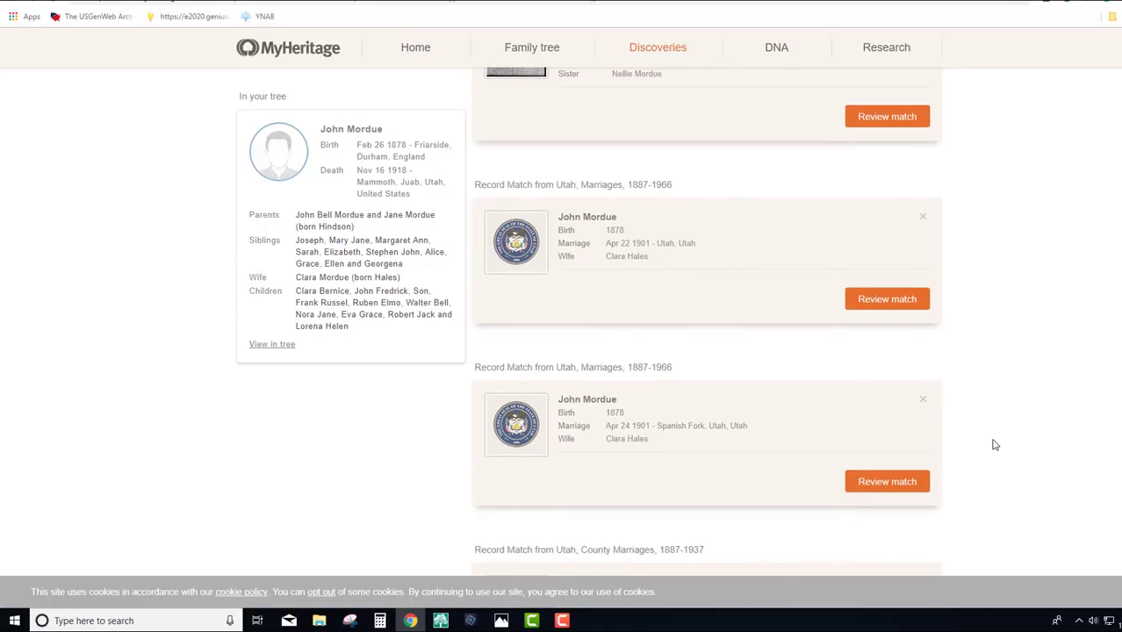
pyautogui.scroll(2, 995, 445)
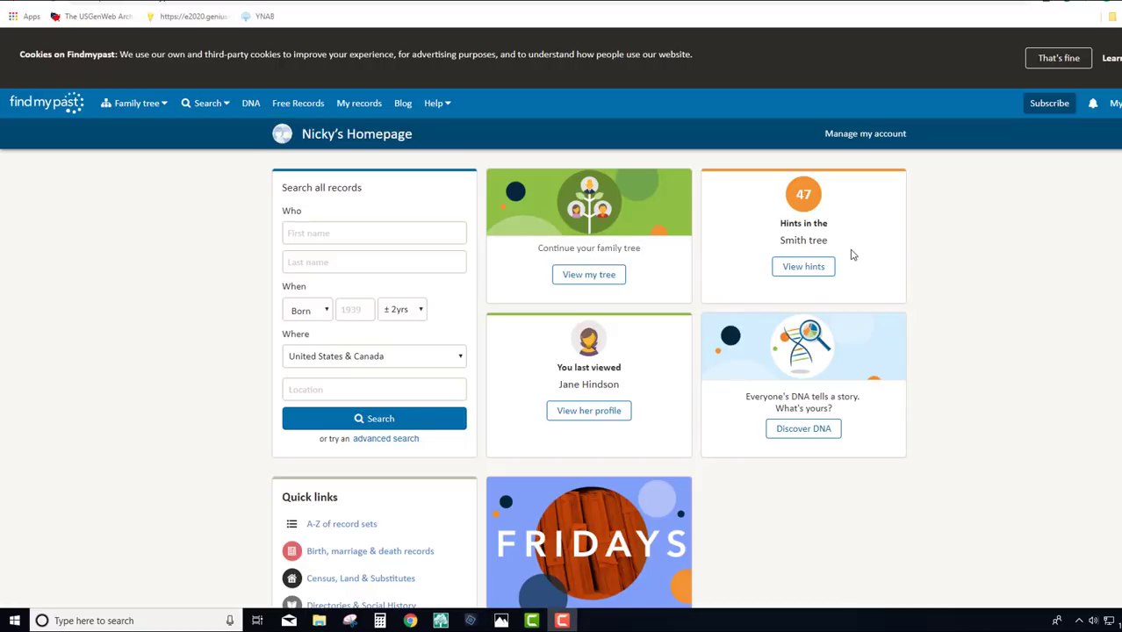
# In Findmypast, open the family tree's hints and check the available hint status filters
pyautogui.click(804, 267)
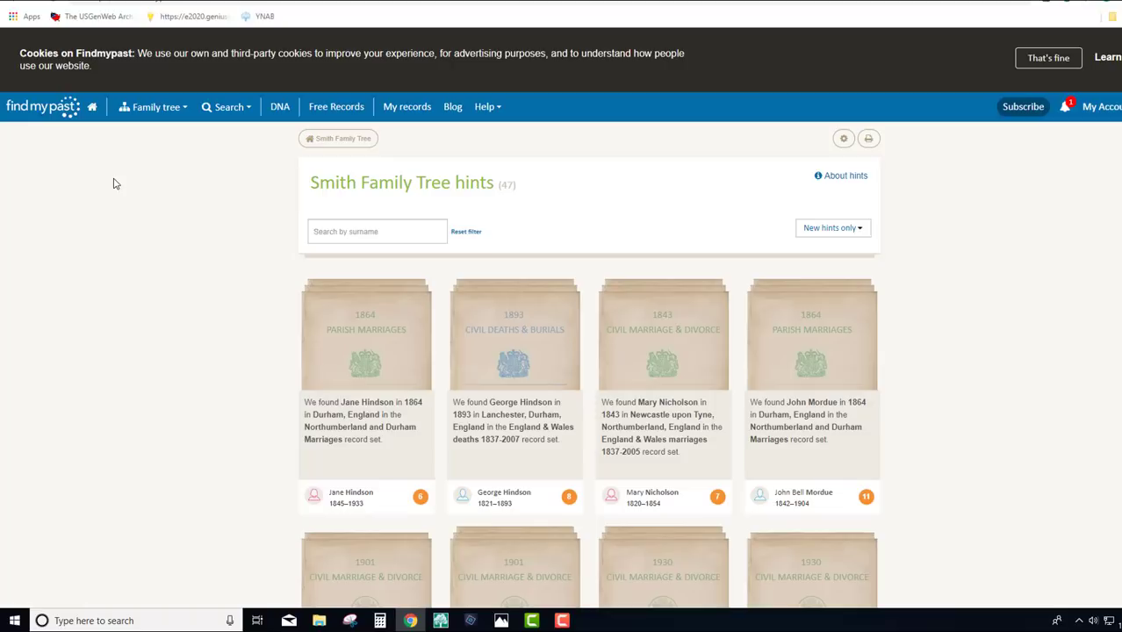
pyautogui.scroll(-3, 192, 226)
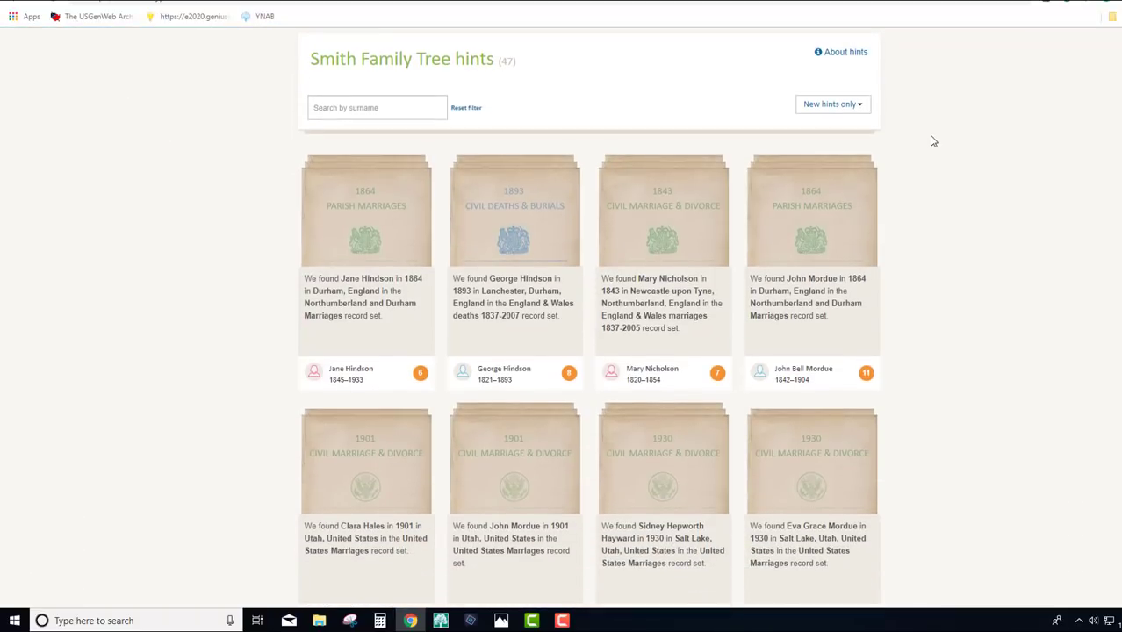
pyautogui.click(840, 111)
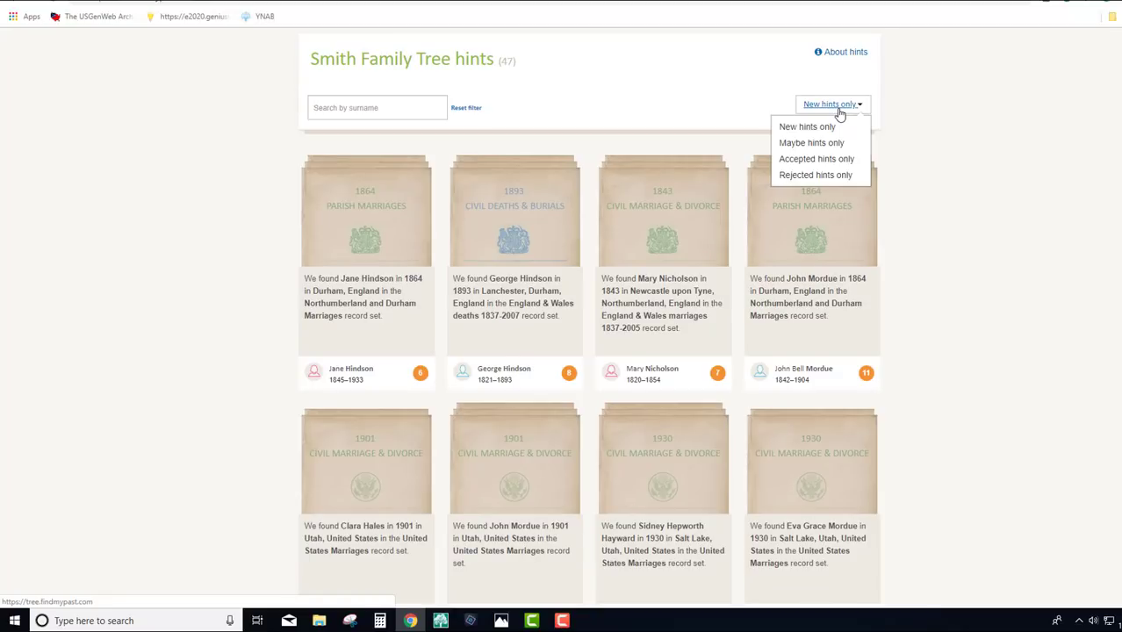
# Filter the family tree hints by a surname, and clear the surname filter
pyautogui.click(343, 107)
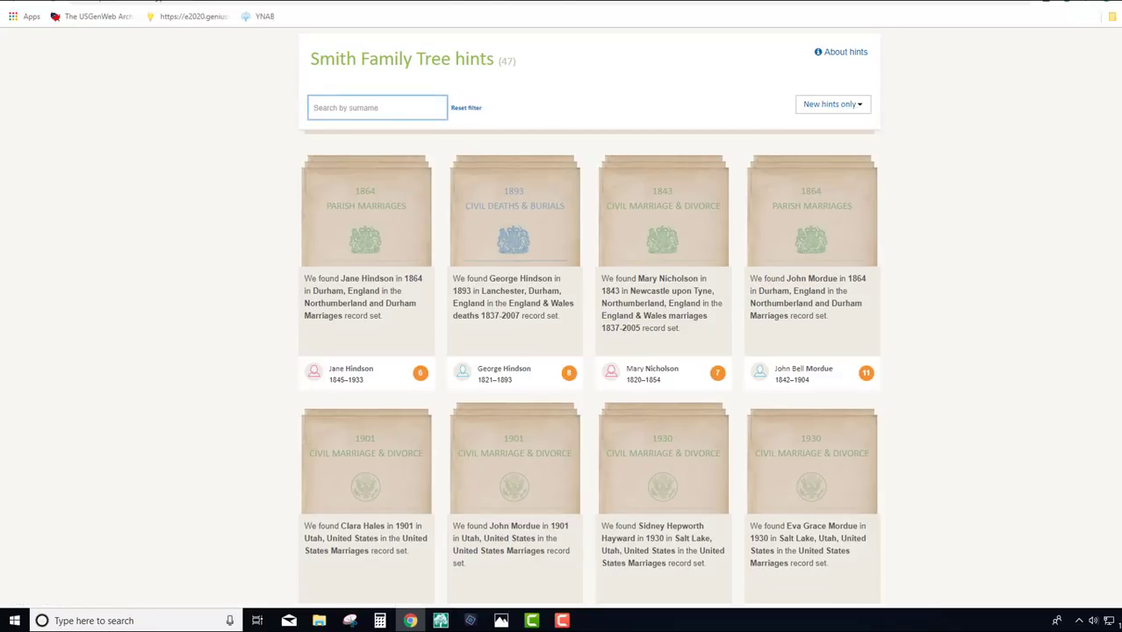
pyautogui.write('mor')
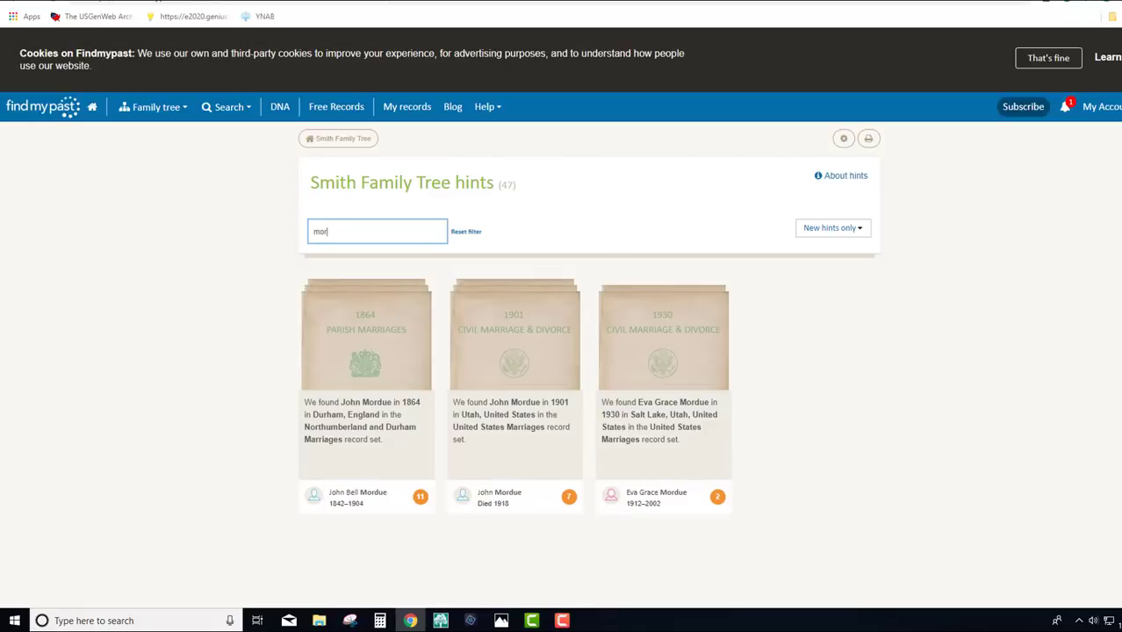
pyautogui.write('du')
pyautogui.hotkey('ctrl', 'a')
pyautogui.press('BackSpace')
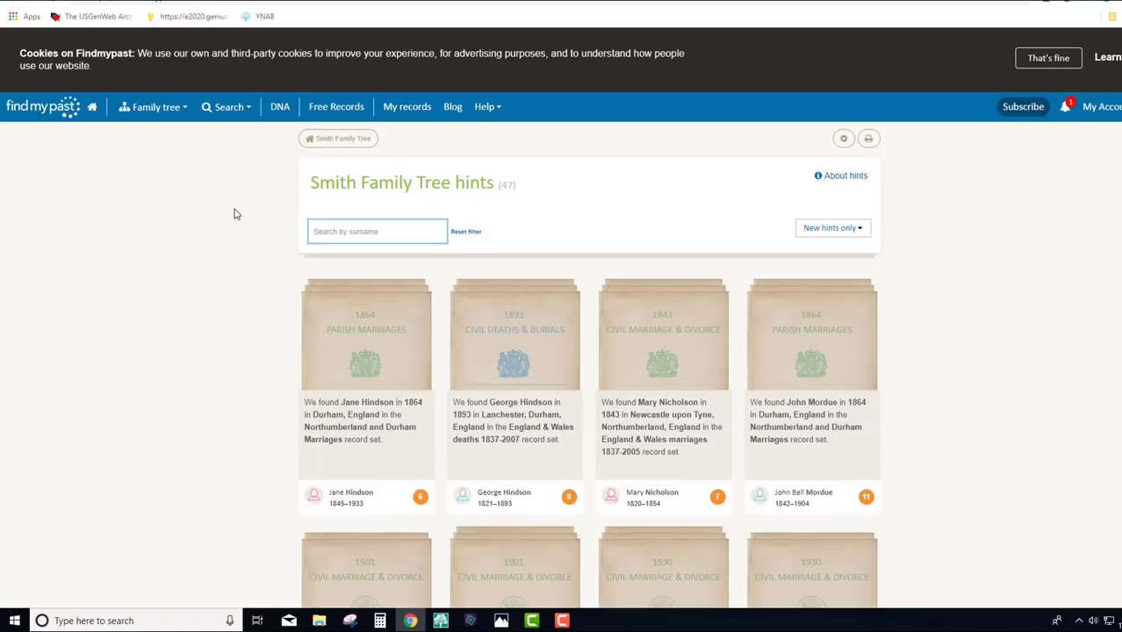
# Open the 1864 parish marriage hint of the woman (1845–1933) and examine the full list of her new hints
pyautogui.scroll(-3, 217, 267)
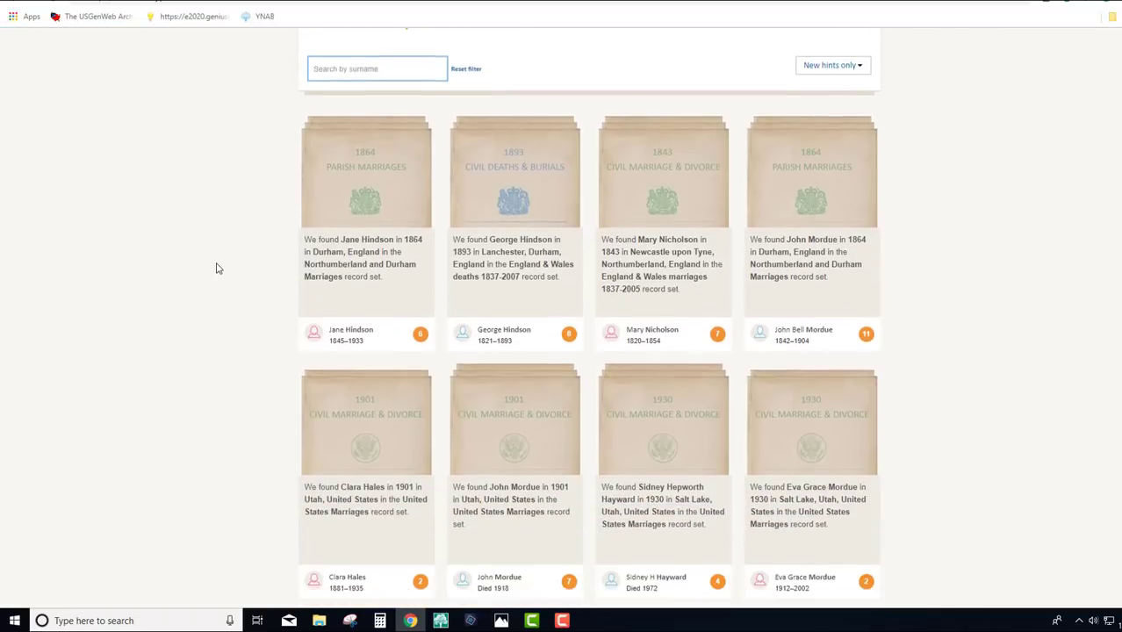
pyautogui.click(374, 167)
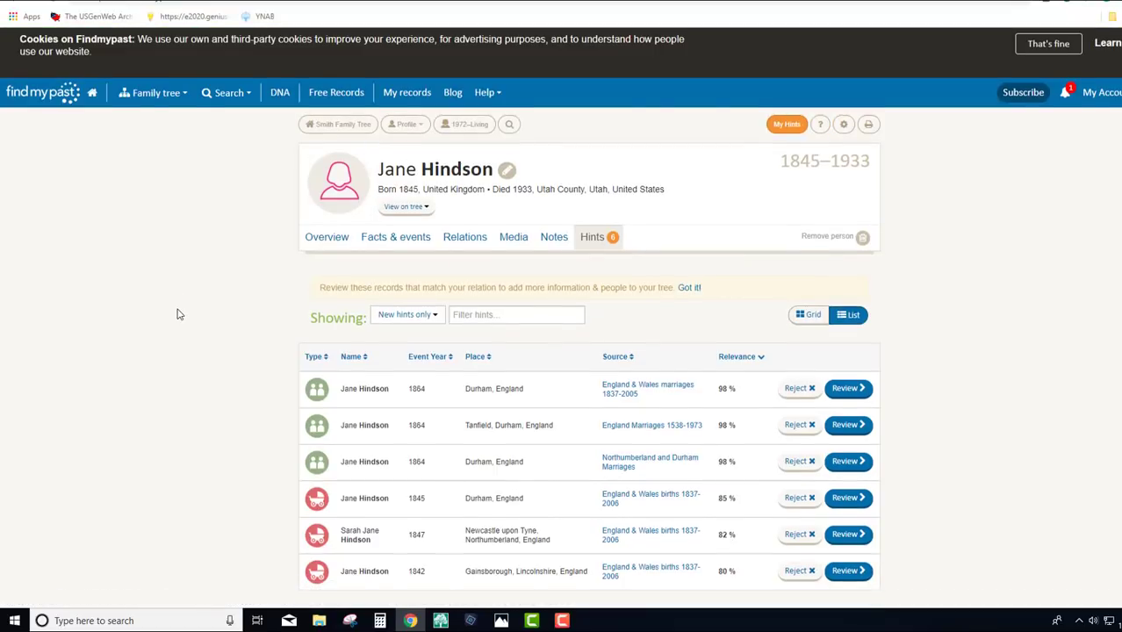
pyautogui.scroll(-1, 178, 313)
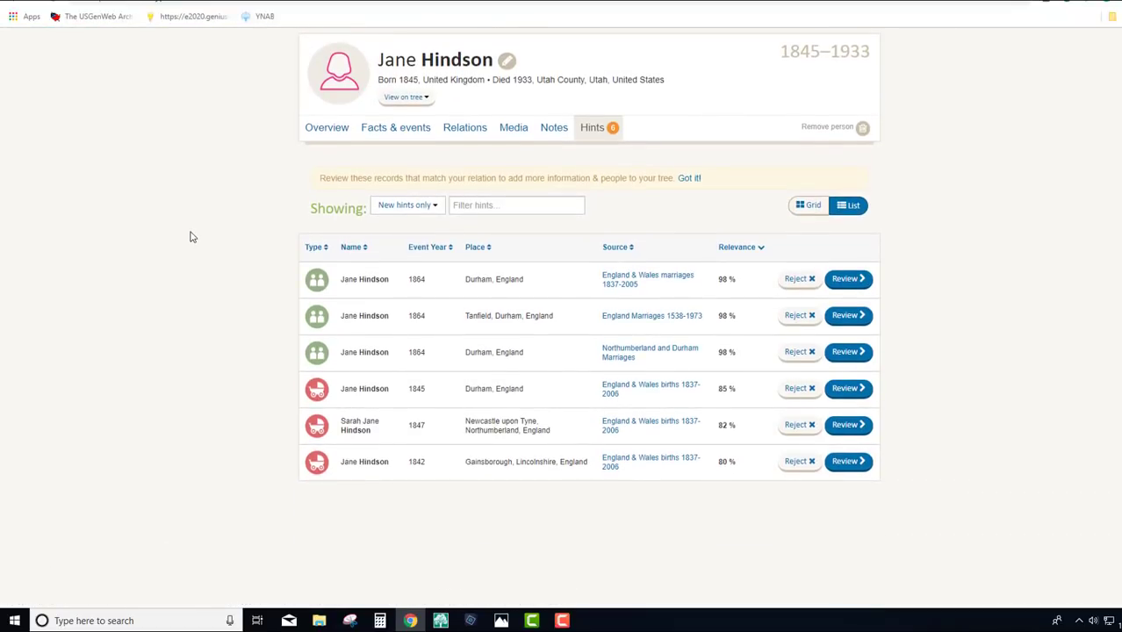